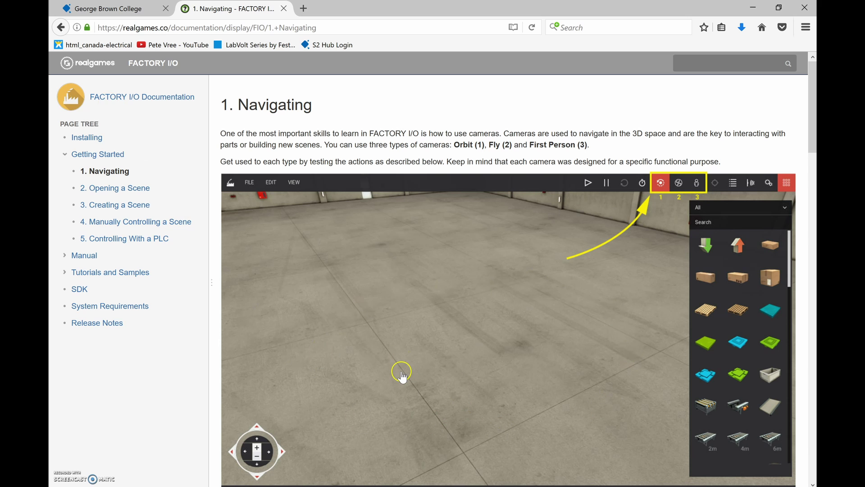
Read the Navigating documentation page's sections on the Orbit, Fly and First Person cameras, returning to the Orbit camera controls
{"action": "scroll", "coordinate": [402, 367], "scroll_direction": "down", "scroll_amount": 3}
{"action": "scroll", "coordinate": [410, 351], "scroll_direction": "down", "scroll_amount": 5}
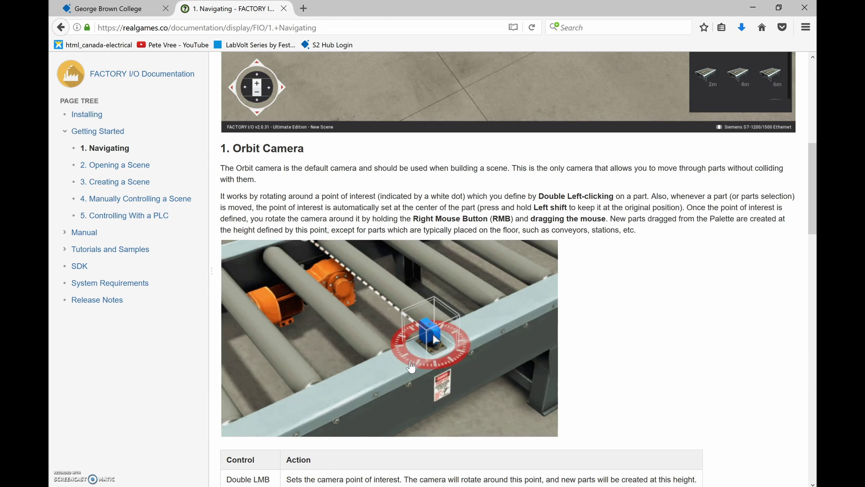
{"action": "scroll", "coordinate": [411, 367], "scroll_direction": "down", "scroll_amount": 6}
{"action": "scroll", "coordinate": [412, 367], "scroll_direction": "down", "scroll_amount": 3}
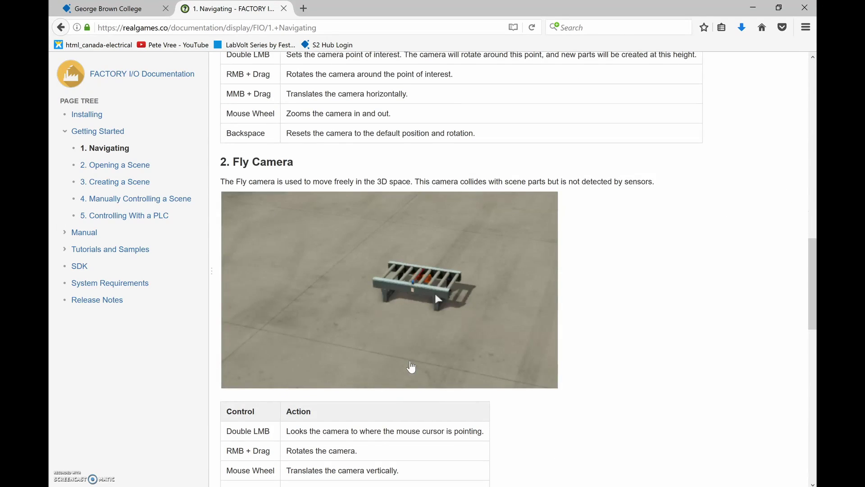
{"action": "scroll", "coordinate": [411, 367], "scroll_direction": "down", "scroll_amount": 10}
{"action": "scroll", "coordinate": [411, 367], "scroll_direction": "down", "scroll_amount": 1}
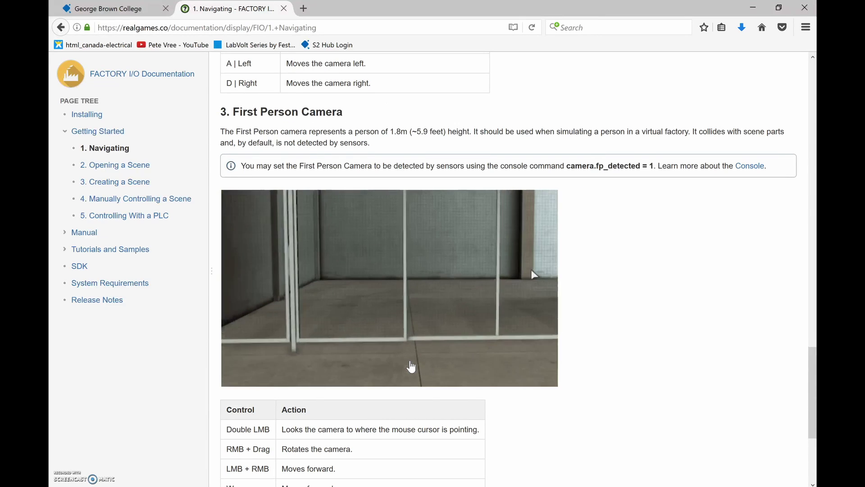
{"action": "scroll", "coordinate": [411, 367], "scroll_direction": "up", "scroll_amount": 12}
{"action": "scroll", "coordinate": [411, 367], "scroll_direction": "up", "scroll_amount": 14}
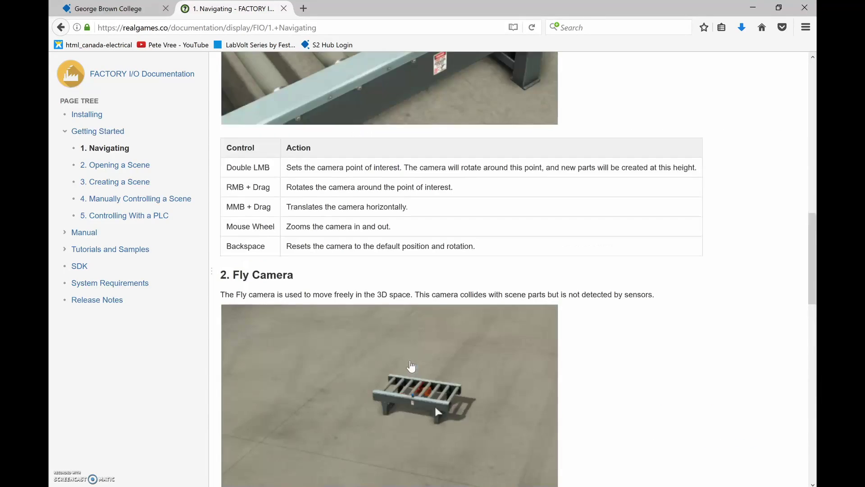
{"action": "scroll", "coordinate": [411, 367], "scroll_direction": "up", "scroll_amount": 3}
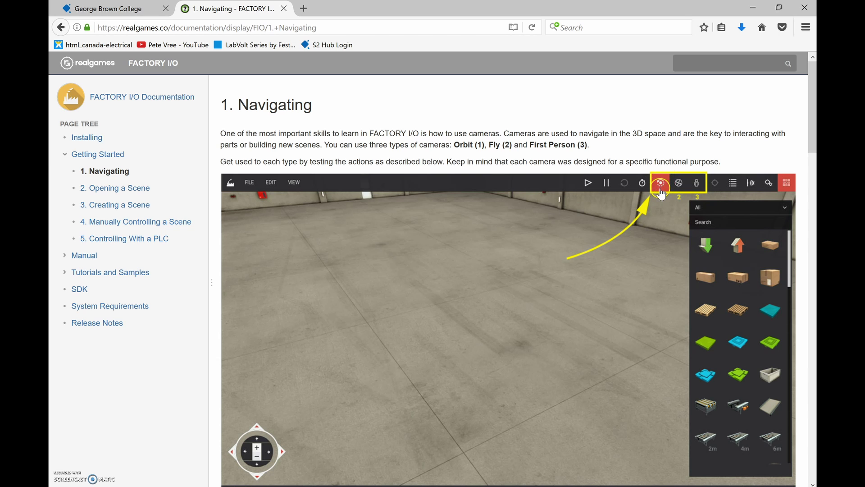
{"action": "scroll", "coordinate": [422, 197], "scroll_direction": "down", "scroll_amount": 3}
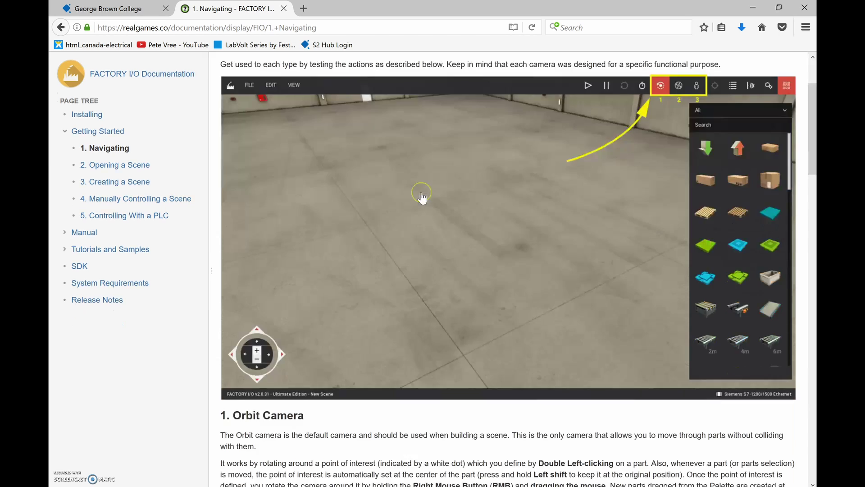
{"action": "scroll", "coordinate": [422, 197], "scroll_direction": "down", "scroll_amount": 10}
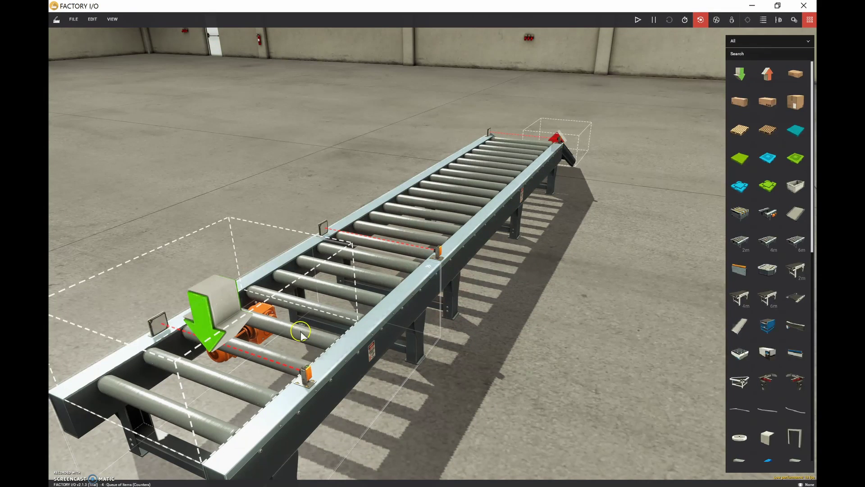
Open the sample scene 4 - Queue of Items (Counters)
{"action": "left_click", "coordinate": [73, 19]}
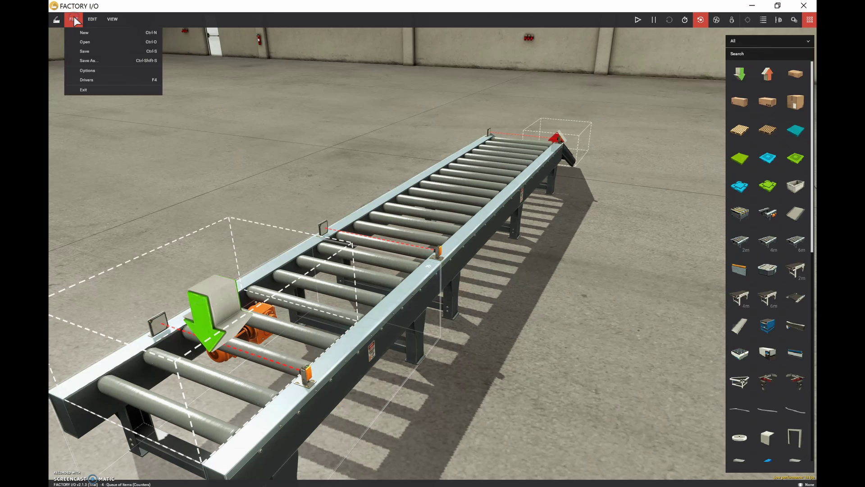
{"action": "left_click", "coordinate": [83, 44]}
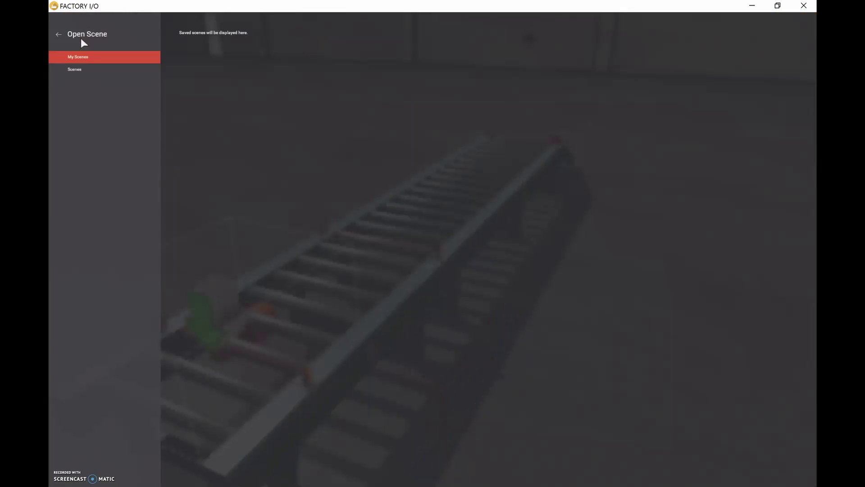
{"action": "left_click", "coordinate": [71, 66]}
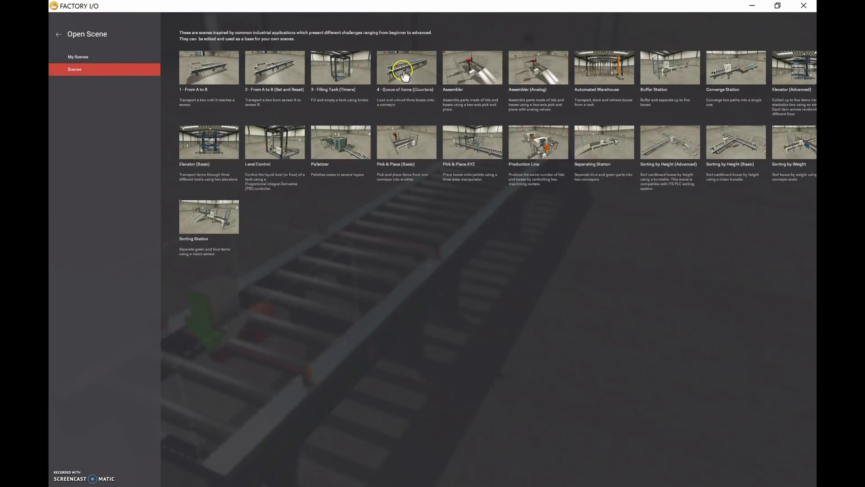
{"action": "left_click", "coordinate": [423, 79]}
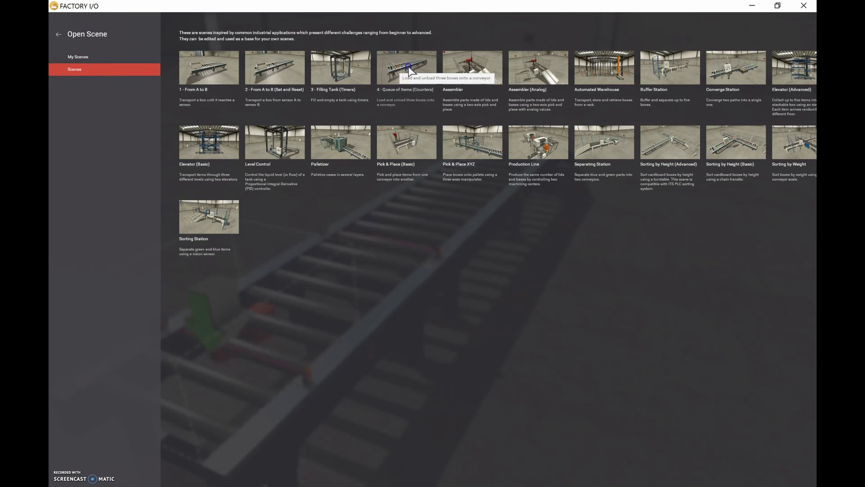
{"action": "left_click", "coordinate": [408, 68]}
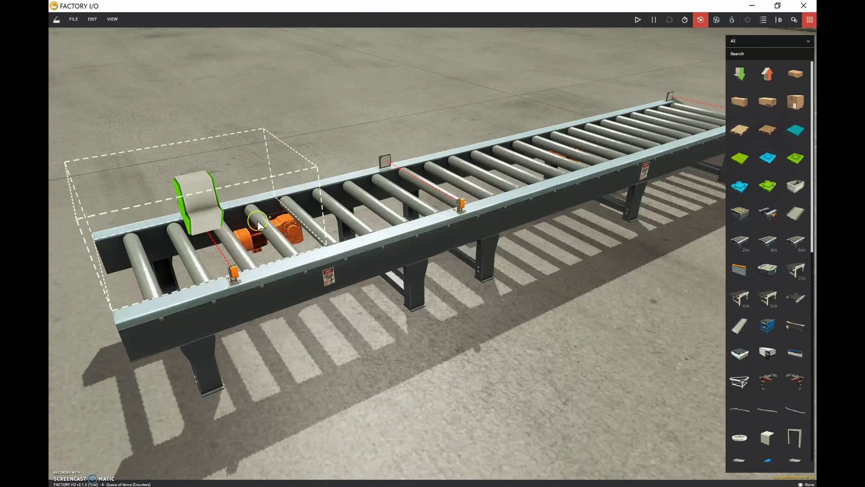
Set the orbit camera's point of interest on the conveyor section beneath the green emitter arrow and rotate the camera around it
{"action": "double_click", "coordinate": [292, 286]}
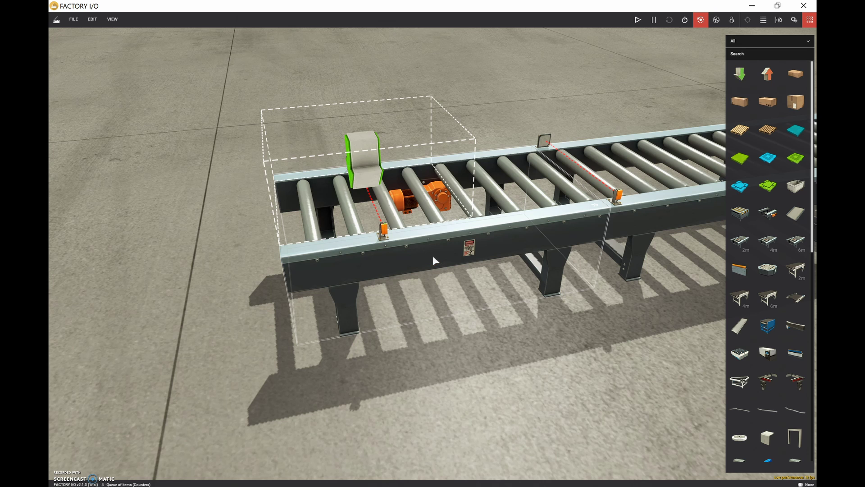
{"action": "right_click_drag", "start_coordinate": [433, 256], "coordinate": [800, 327]}
{"action": "right_click_drag", "start_coordinate": [433, 270], "coordinate": [613, 306]}
{"action": "right_click_drag", "start_coordinate": [789, 318], "coordinate": [759, 314]}
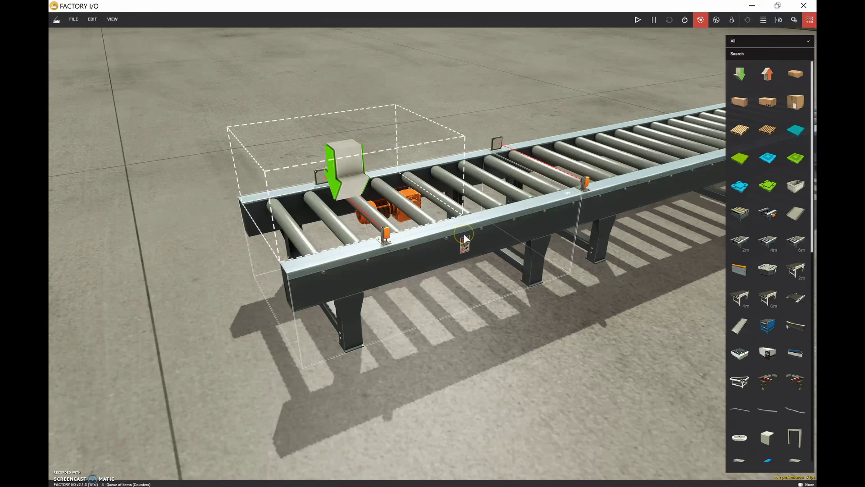
Move the camera's point of interest to the longer conveyor section and orbit around to view its opposite side
{"action": "double_click", "coordinate": [682, 180]}
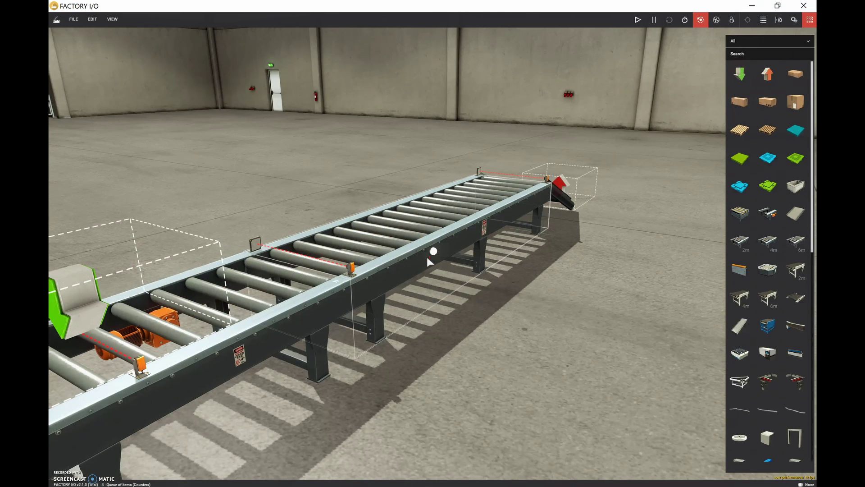
{"action": "right_click_drag", "start_coordinate": [428, 262], "coordinate": [728, 275]}
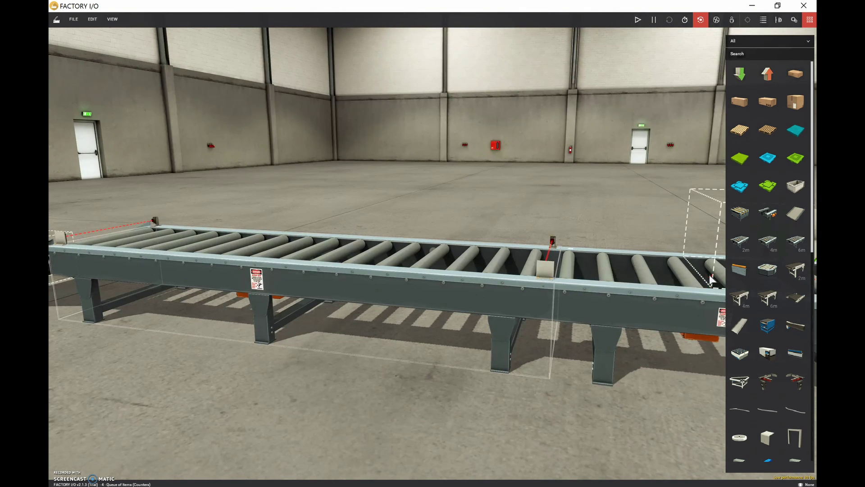
{"action": "right_click_drag", "start_coordinate": [710, 280], "coordinate": [585, 271]}
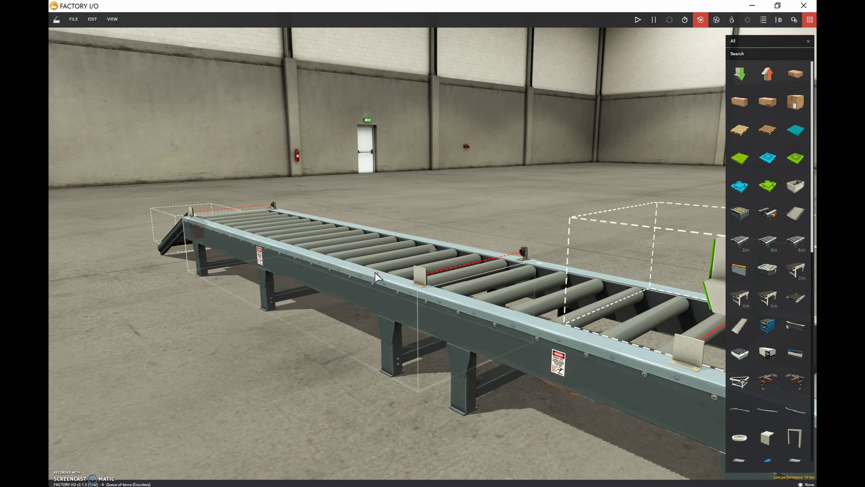
{"action": "right_click_drag", "start_coordinate": [375, 272], "coordinate": [421, 257]}
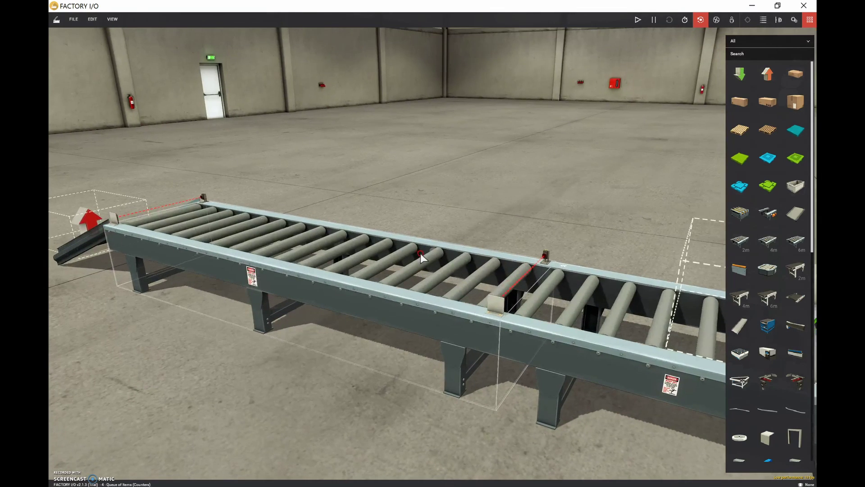
Zoom out until the whole conveyor line is small within the warehouse, and orbit to a low viewing angle
{"action": "scroll", "coordinate": [421, 257], "scroll_direction": "down", "scroll_amount": 2}
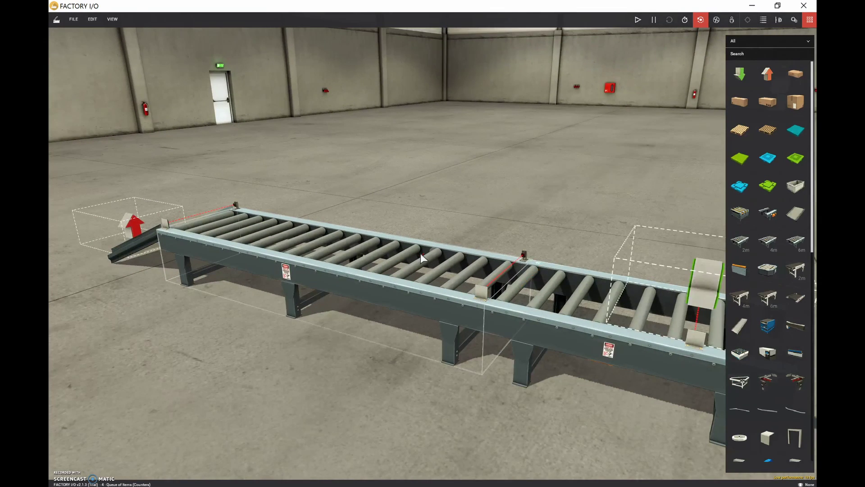
{"action": "scroll", "coordinate": [421, 258], "scroll_direction": "down", "scroll_amount": 2}
{"action": "scroll", "coordinate": [421, 255], "scroll_direction": "down", "scroll_amount": 4}
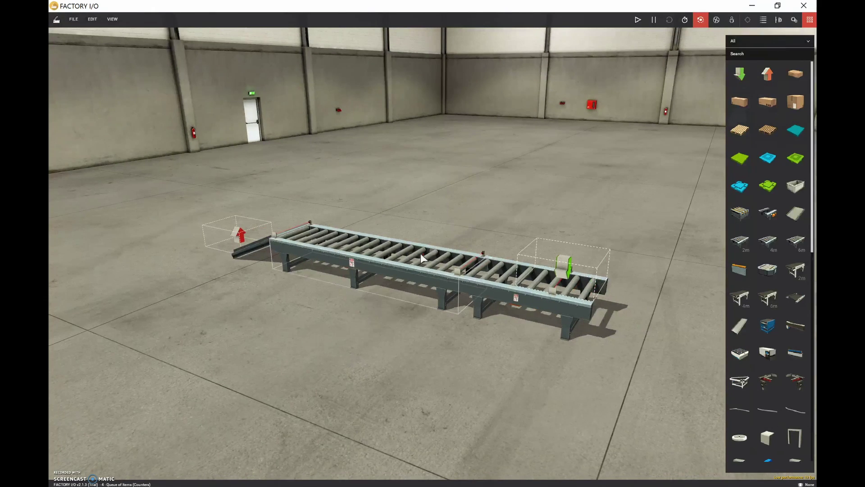
{"action": "scroll", "coordinate": [421, 257], "scroll_direction": "down", "scroll_amount": 8}
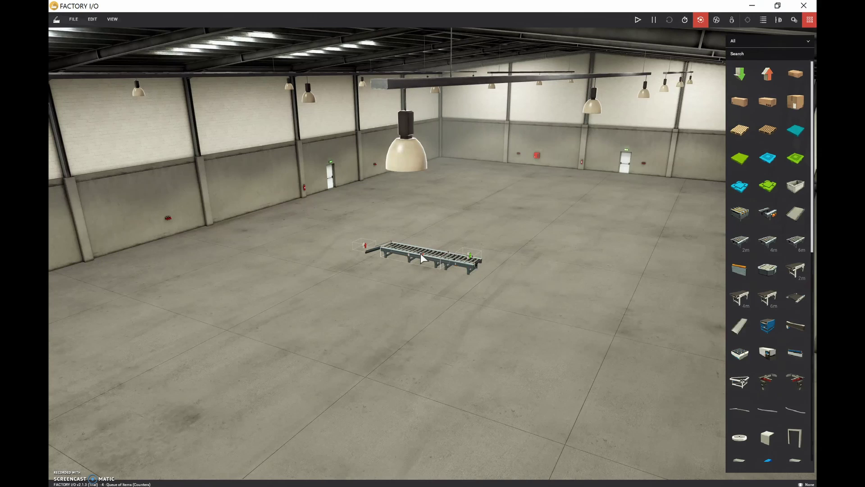
{"action": "right_click_drag", "start_coordinate": [428, 259], "coordinate": [618, 299]}
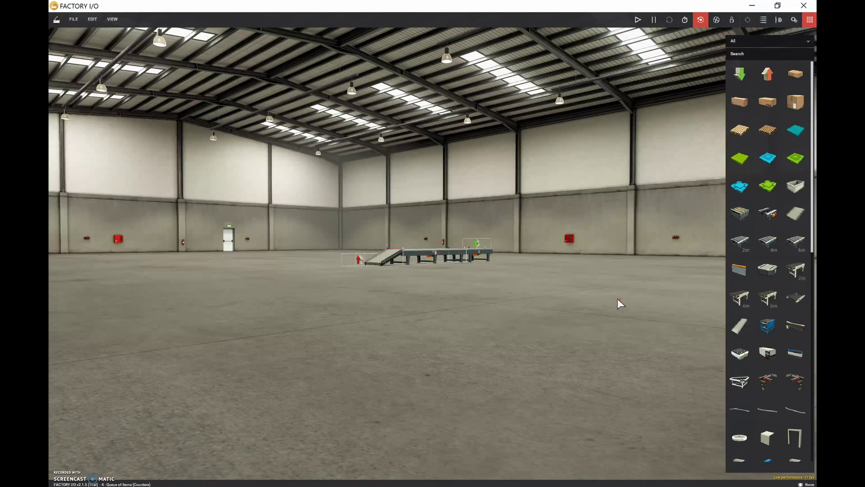
Zoom in through the conveyor's side panel to the rollers and back out to examine how the camera passes through parts
{"action": "scroll", "coordinate": [617, 298], "scroll_direction": "up", "scroll_amount": 6}
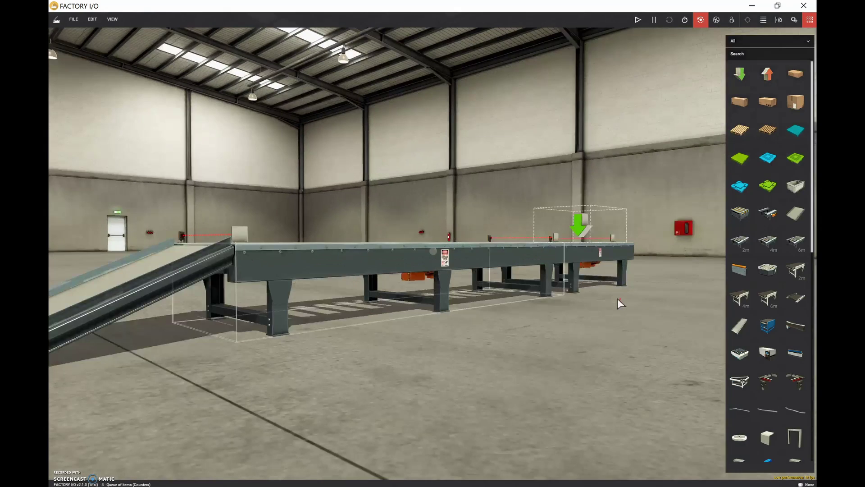
{"action": "scroll", "coordinate": [617, 298], "scroll_direction": "up", "scroll_amount": 3}
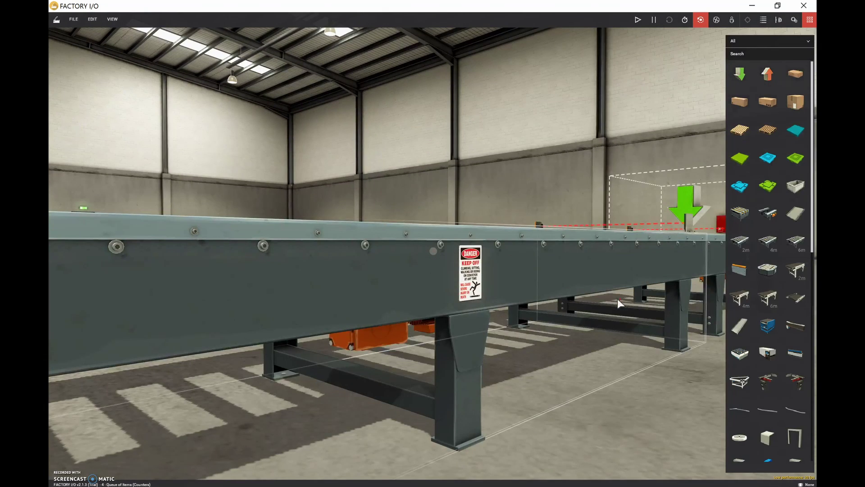
{"action": "scroll", "coordinate": [617, 298], "scroll_direction": "up", "scroll_amount": 2}
{"action": "scroll", "coordinate": [617, 298], "scroll_direction": "up", "scroll_amount": 2}
{"action": "scroll", "coordinate": [617, 298], "scroll_direction": "down", "scroll_amount": 2}
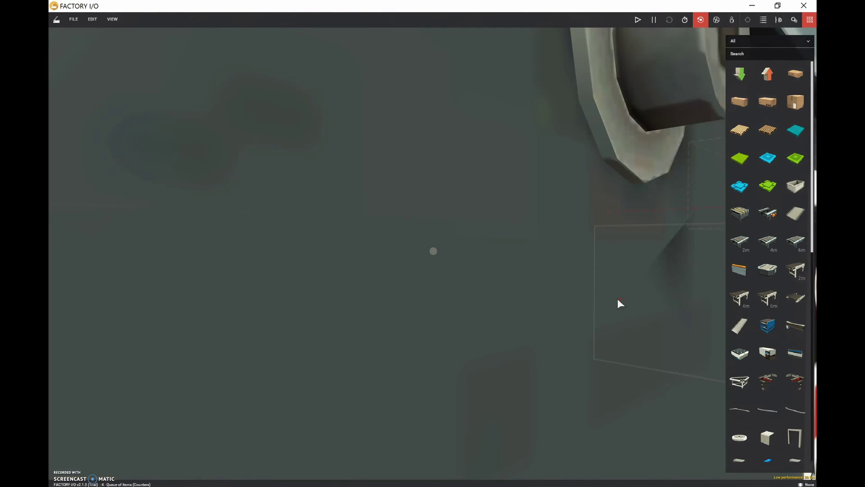
{"action": "scroll", "coordinate": [618, 298], "scroll_direction": "down", "scroll_amount": 3}
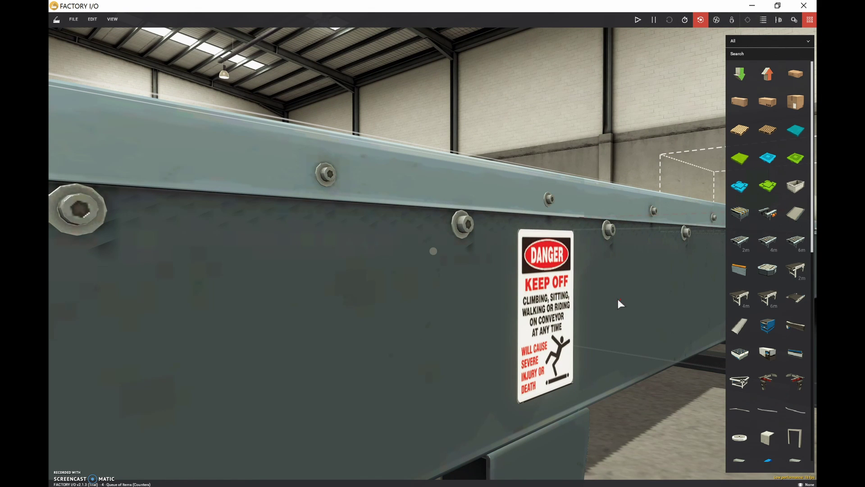
{"action": "scroll", "coordinate": [618, 299], "scroll_direction": "up", "scroll_amount": 4}
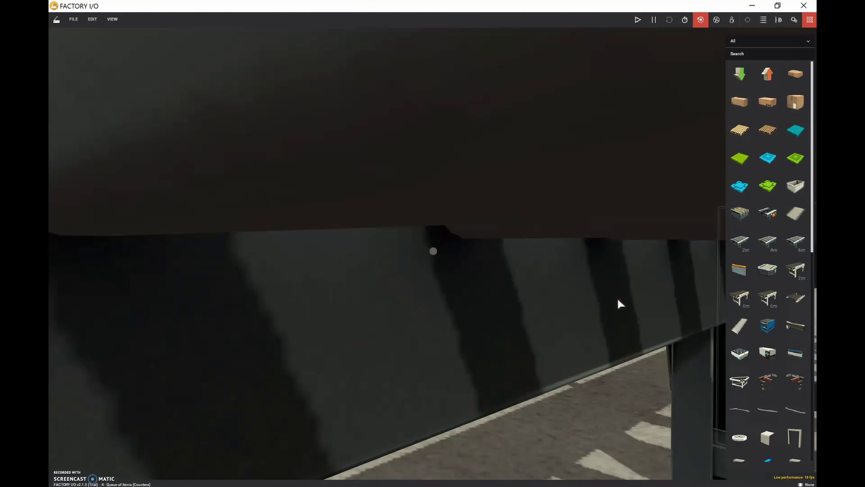
{"action": "scroll", "coordinate": [618, 299], "scroll_direction": "down", "scroll_amount": 5}
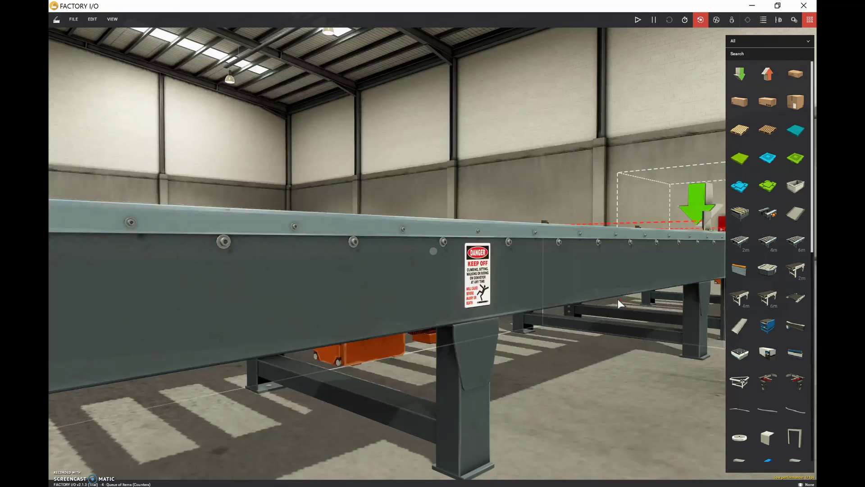
{"action": "scroll", "coordinate": [618, 299], "scroll_direction": "up", "scroll_amount": 5}
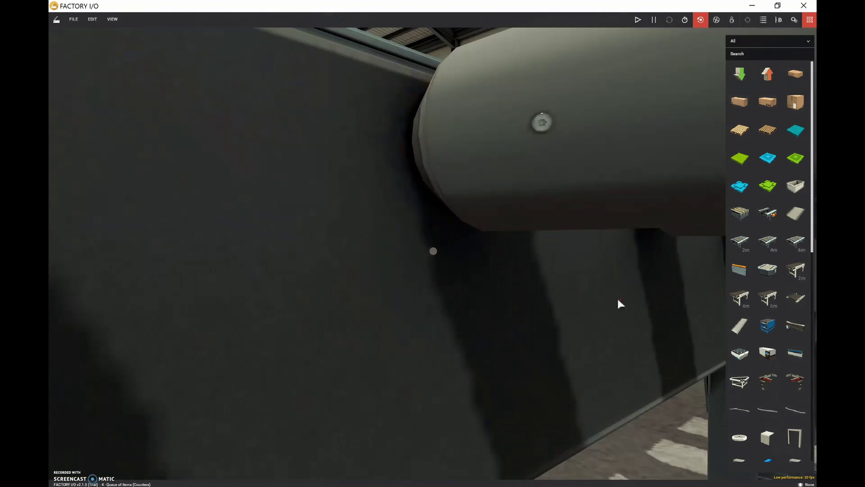
{"action": "scroll", "coordinate": [618, 303], "scroll_direction": "up", "scroll_amount": 2}
{"action": "scroll", "coordinate": [618, 299], "scroll_direction": "down", "scroll_amount": 4}
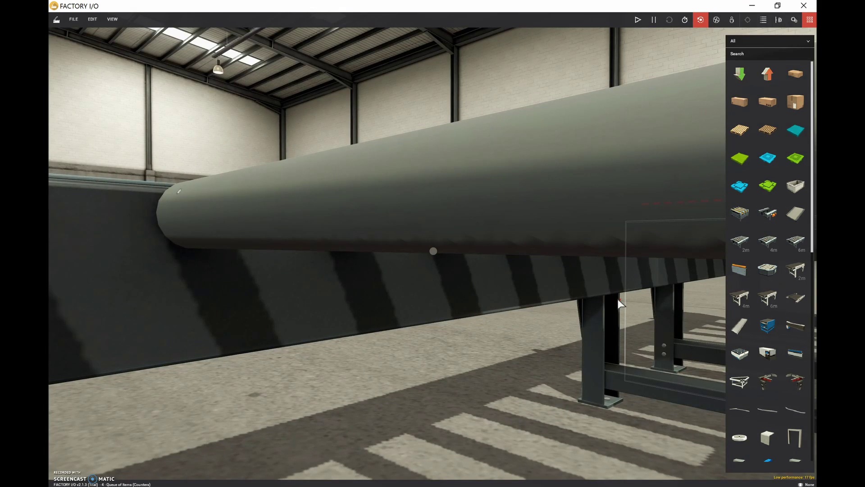
{"action": "scroll", "coordinate": [618, 299], "scroll_direction": "down", "scroll_amount": 3}
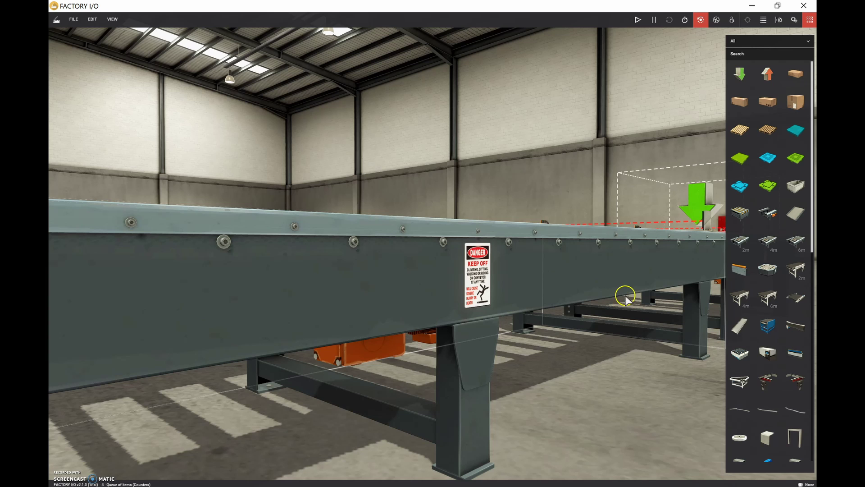
Set the point of interest on the conveyor's side panel beside the danger label, zoom in close and orbit to face it
{"action": "double_click", "coordinate": [429, 275]}
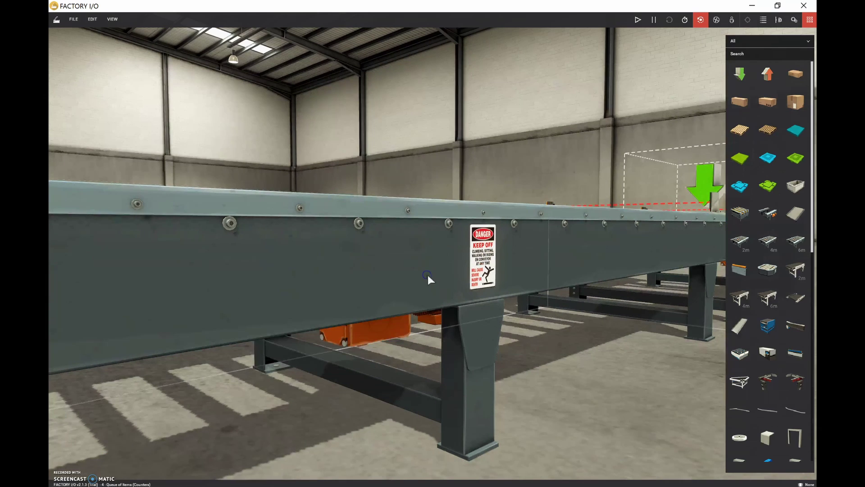
{"action": "scroll", "coordinate": [434, 266], "scroll_direction": "up", "scroll_amount": 3}
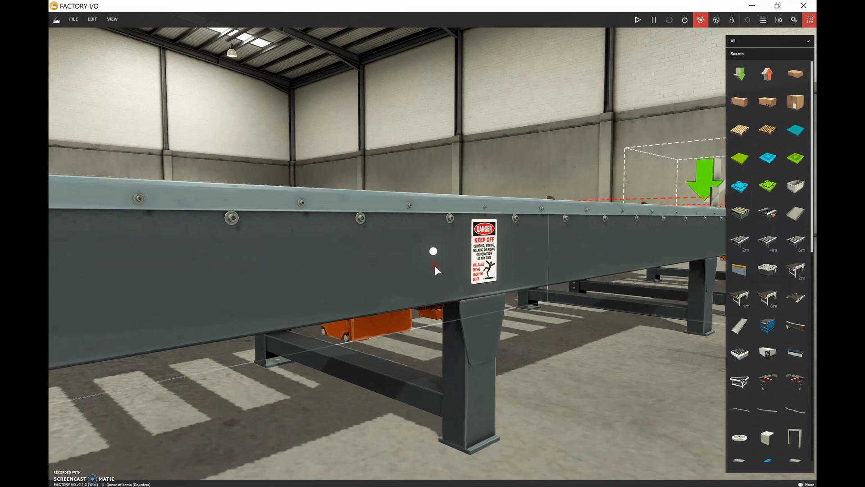
{"action": "scroll", "coordinate": [435, 267], "scroll_direction": "up", "scroll_amount": 5}
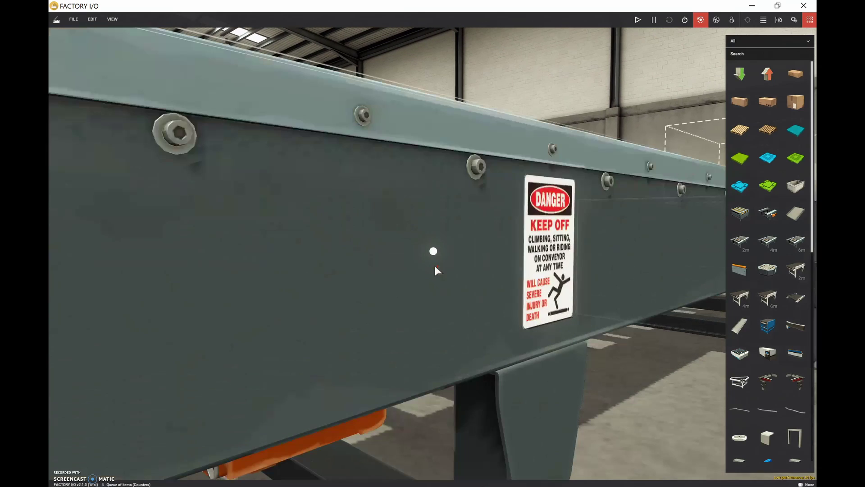
{"action": "left_click_drag", "start_coordinate": [437, 268], "coordinate": [286, 284]}
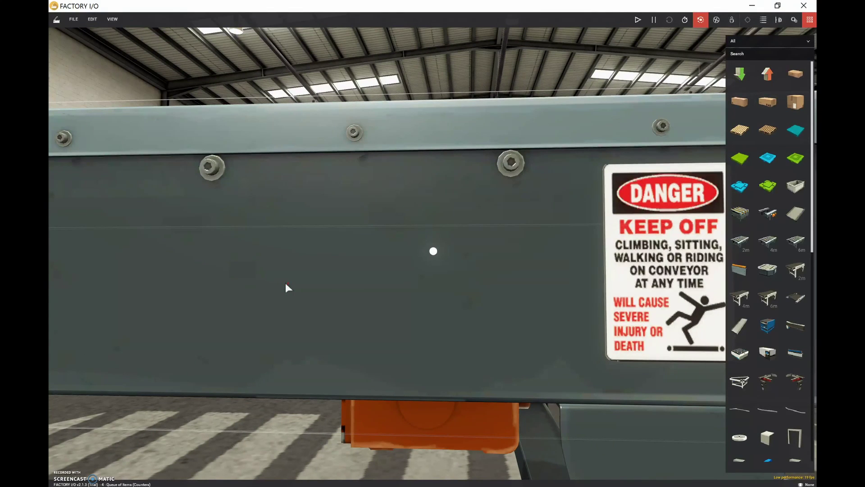
Orbit away from the danger label, zoom out to the whole conveyor line and lower the view to just above the floor
{"action": "right_click_drag", "start_coordinate": [285, 283], "coordinate": [372, 276]}
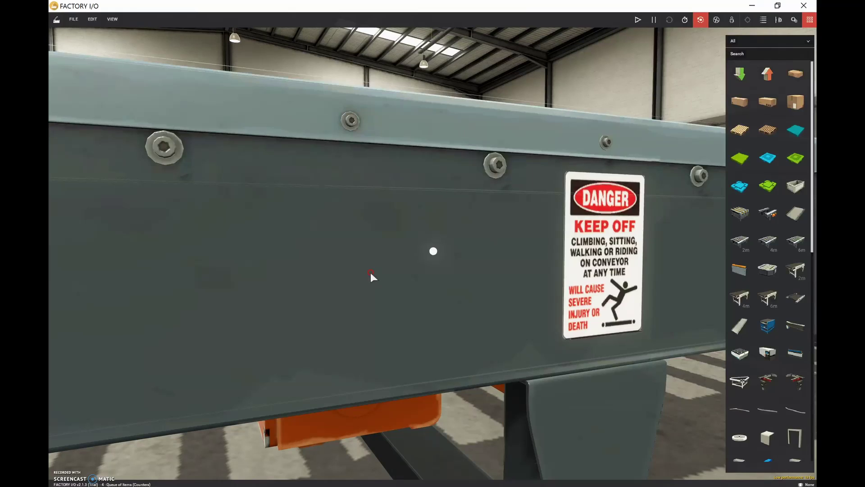
{"action": "scroll", "coordinate": [371, 276], "scroll_direction": "down", "scroll_amount": 5}
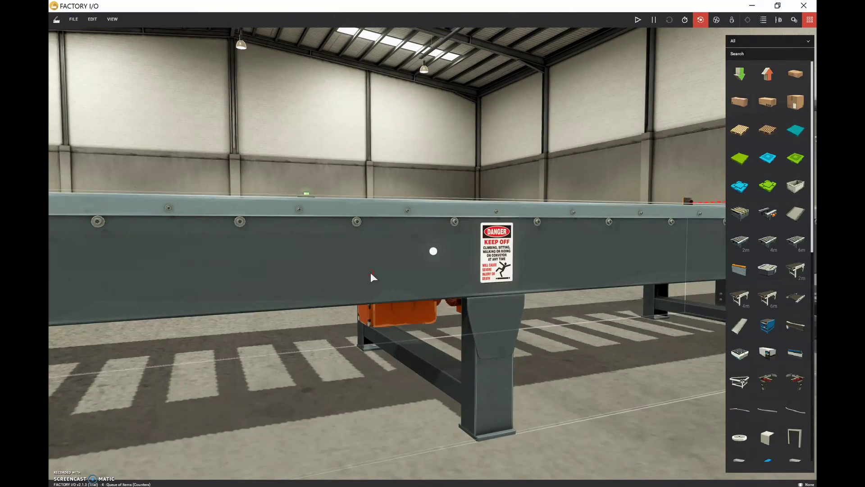
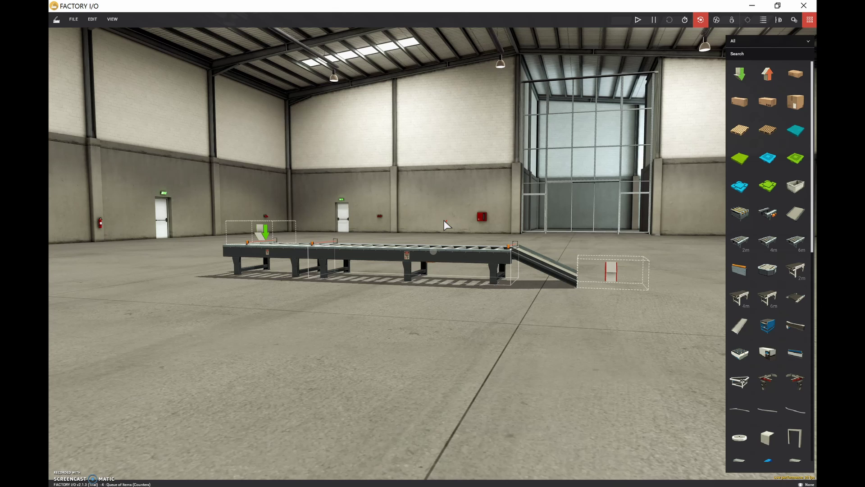
{"action": "left_click_drag", "start_coordinate": [444, 220], "coordinate": [442, 231]}
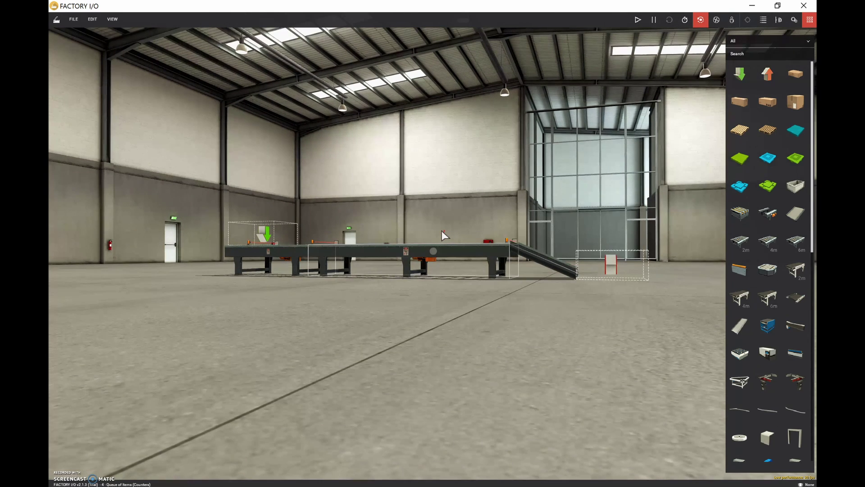
{"action": "right_click_drag", "start_coordinate": [442, 233], "coordinate": [442, 236]}
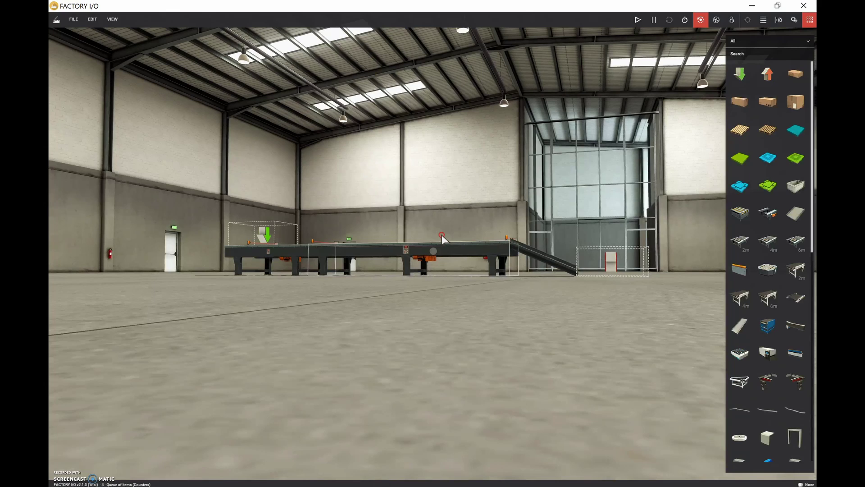
Zoom in beneath the conveyor to the orange gear motor and orbit slightly to examine it with the rollers from below
{"action": "scroll", "coordinate": [442, 236], "scroll_direction": "up", "scroll_amount": 2}
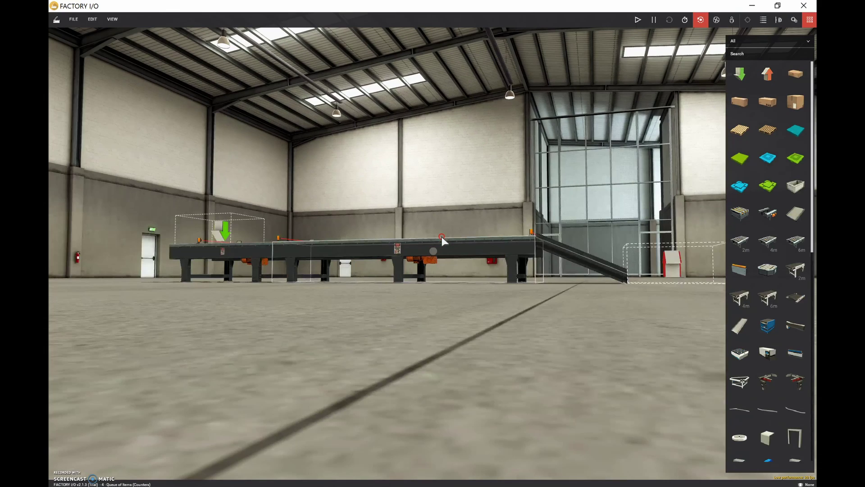
{"action": "scroll", "coordinate": [441, 237], "scroll_direction": "up", "scroll_amount": 2}
{"action": "scroll", "coordinate": [441, 245], "scroll_direction": "up", "scroll_amount": 6}
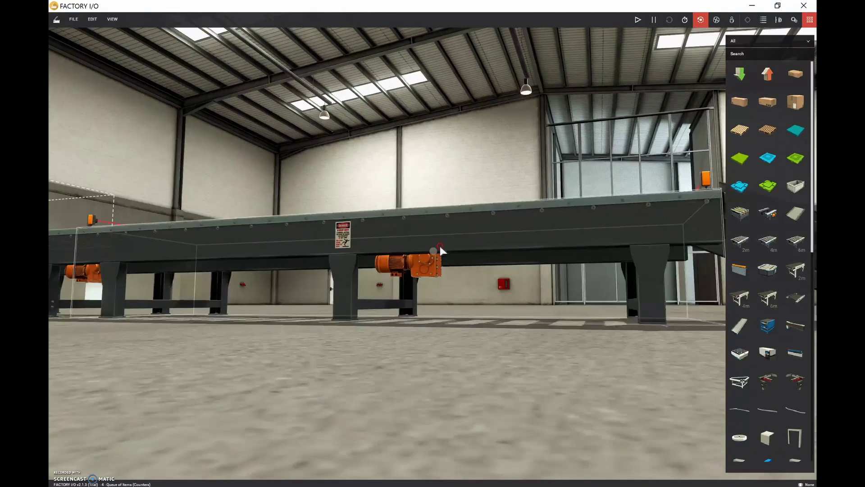
{"action": "scroll", "coordinate": [437, 254], "scroll_direction": "up", "scroll_amount": 6}
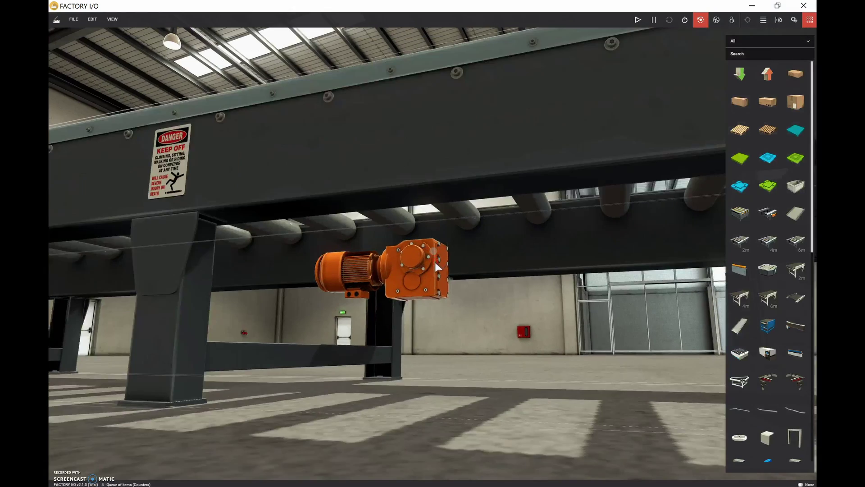
{"action": "scroll", "coordinate": [435, 276], "scroll_direction": "up", "scroll_amount": 4}
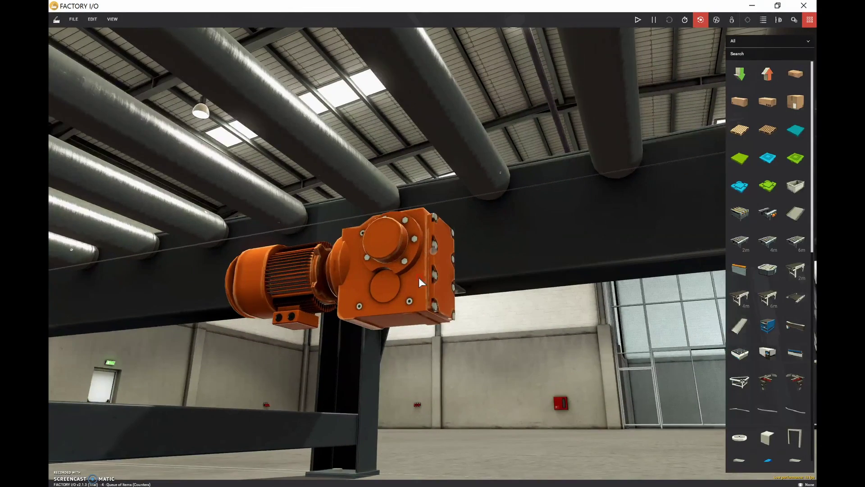
{"action": "mouse_move", "coordinate": [418, 277]}
{"action": "right_mouse_down"}
{"action": "mouse_move", "coordinate": [126, 296]}
{"action": "mouse_move", "coordinate": [333, 298]}
{"action": "mouse_move", "coordinate": [420, 284]}
{"action": "right_mouse_up"}
Zoom back out from the motor, orbit around the conveyor line and vary the zoom to examine it from above
{"action": "scroll", "coordinate": [424, 280], "scroll_direction": "down", "scroll_amount": 5}
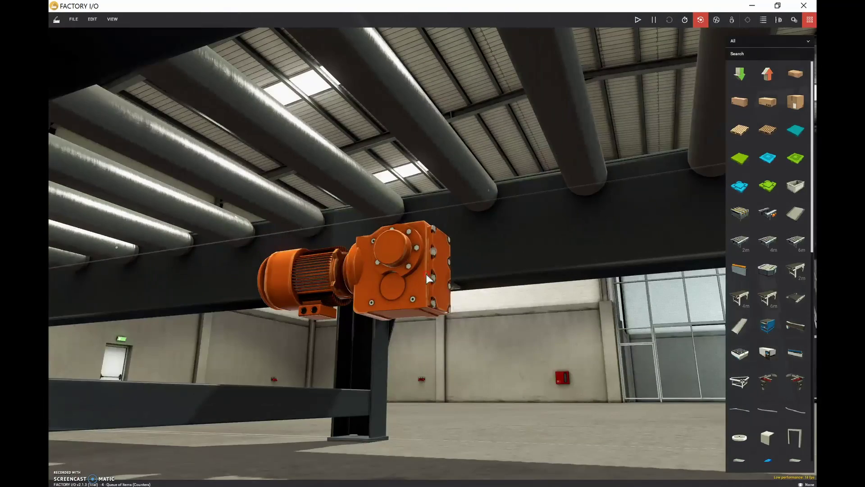
{"action": "scroll", "coordinate": [431, 258], "scroll_direction": "down", "scroll_amount": 10}
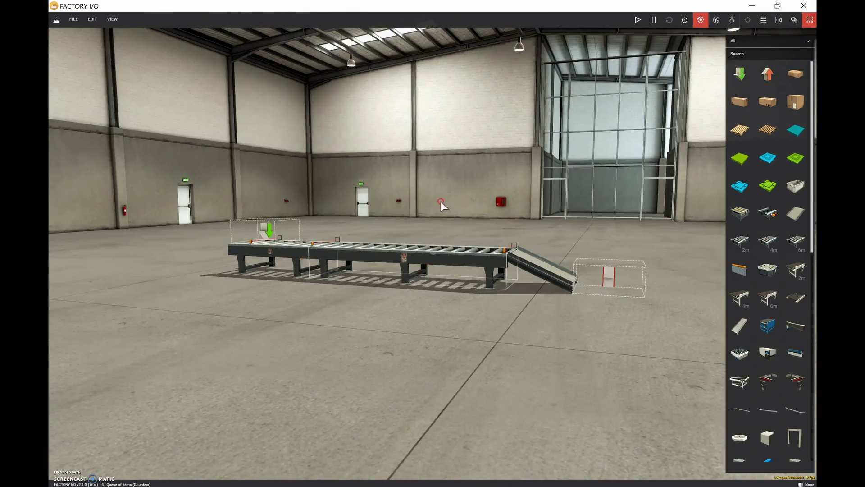
{"action": "right_click_drag", "start_coordinate": [441, 202], "coordinate": [561, 185]}
{"action": "scroll", "coordinate": [561, 184], "scroll_direction": "up", "scroll_amount": 3}
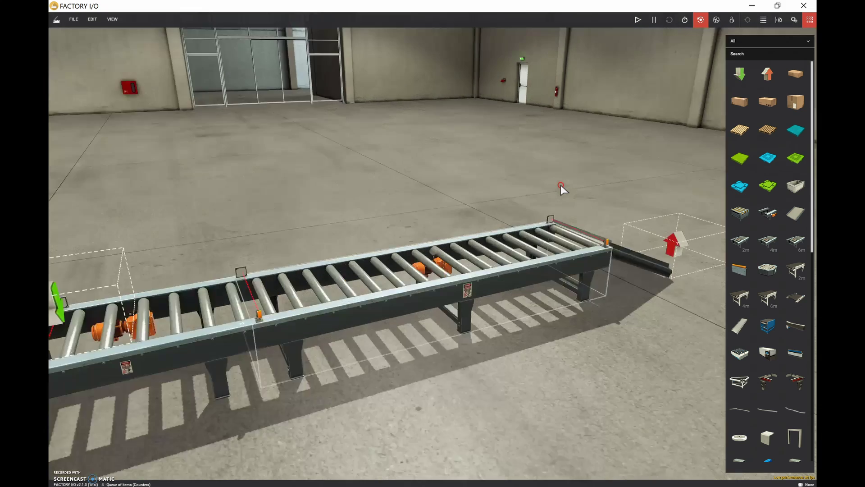
{"action": "scroll", "coordinate": [561, 185], "scroll_direction": "down", "scroll_amount": 3}
{"action": "scroll", "coordinate": [561, 185], "scroll_direction": "down", "scroll_amount": 2}
{"action": "scroll", "coordinate": [561, 185], "scroll_direction": "up", "scroll_amount": 4}
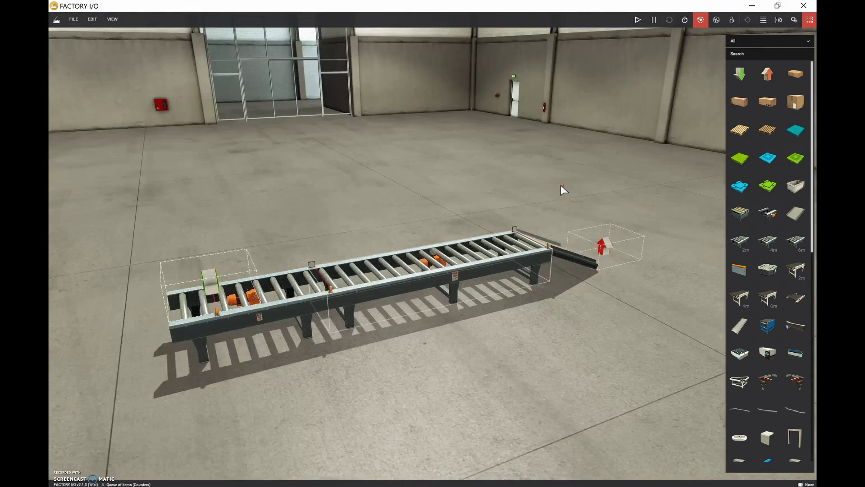
{"action": "scroll", "coordinate": [561, 185], "scroll_direction": "down", "scroll_amount": 3}
{"action": "scroll", "coordinate": [560, 185], "scroll_direction": "up", "scroll_amount": 2}
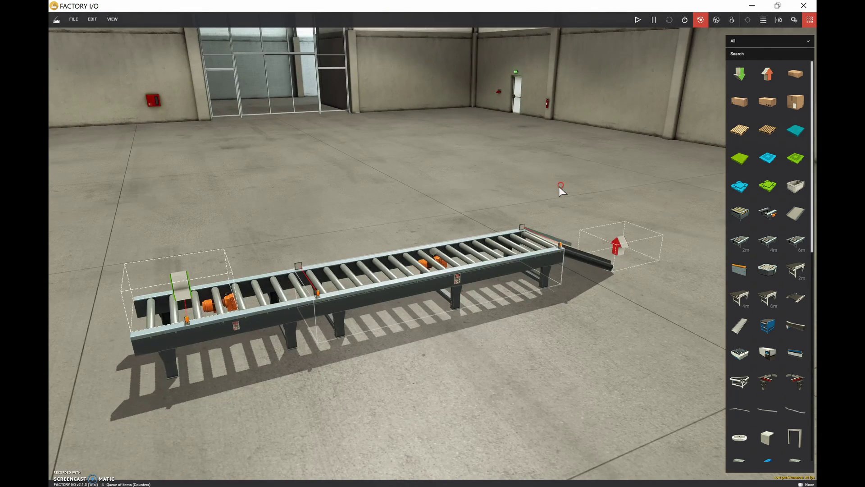
Move the point of interest to the side rail of the longer conveyor and orbit around it and back
{"action": "left_click", "coordinate": [379, 292]}
{"action": "double_click", "coordinate": [378, 291]}
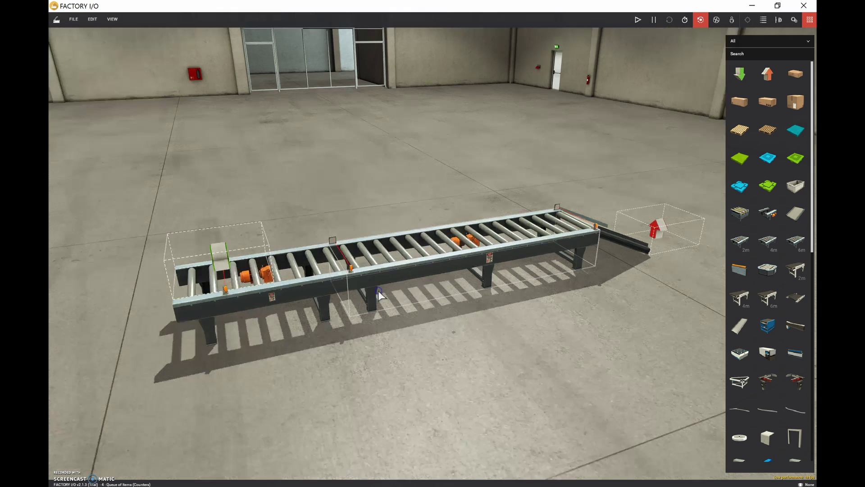
{"action": "double_click", "coordinate": [433, 258]}
{"action": "left_click_drag", "start_coordinate": [433, 258], "coordinate": [527, 244]}
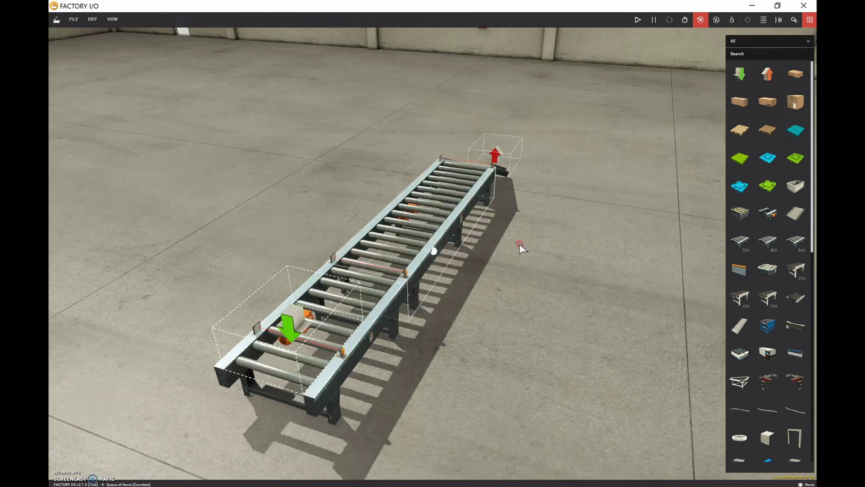
{"action": "right_click_drag", "start_coordinate": [528, 243], "coordinate": [447, 250]}
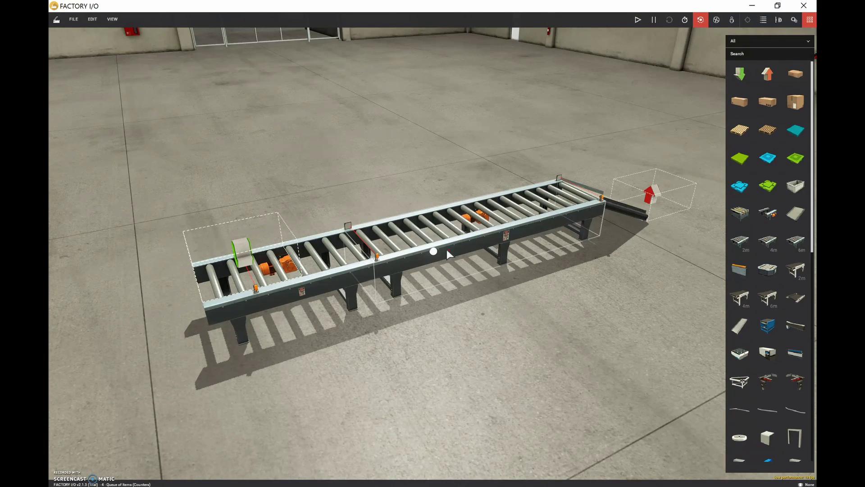
Zoom in on the point of interest at the conveyor's side rail, zoom back out and orbit vertically around it
{"action": "scroll", "coordinate": [447, 249], "scroll_direction": "up", "scroll_amount": 10}
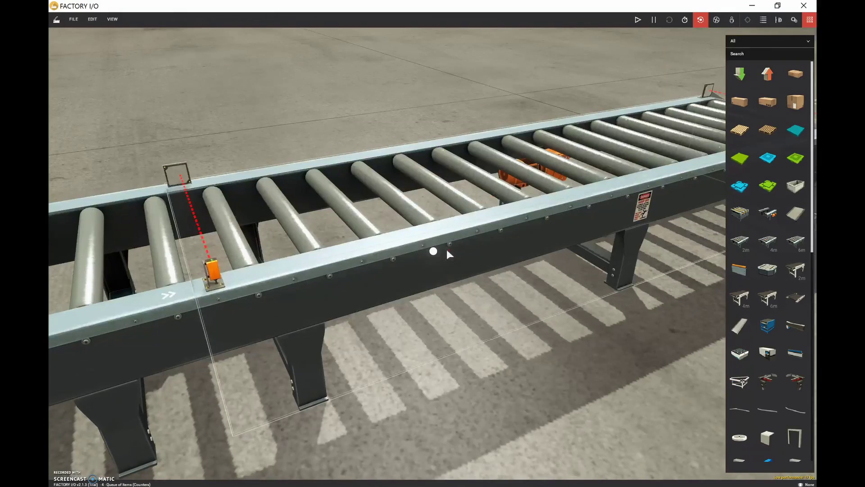
{"action": "scroll", "coordinate": [447, 250], "scroll_direction": "down", "scroll_amount": 8}
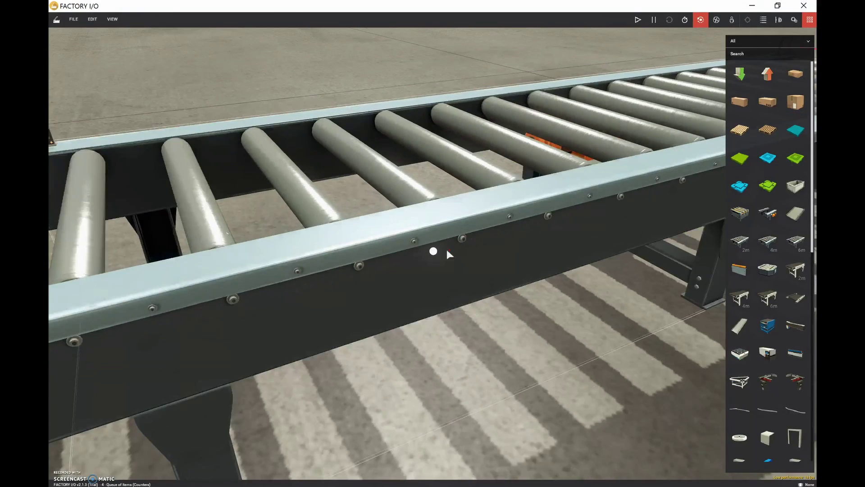
{"action": "scroll", "coordinate": [447, 249], "scroll_direction": "down", "scroll_amount": 10}
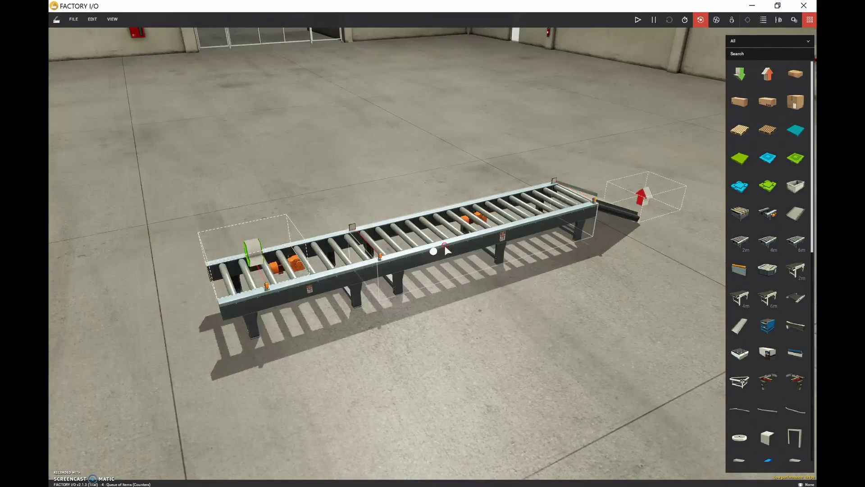
{"action": "right_click_drag", "start_coordinate": [447, 231], "coordinate": [448, 295]}
{"action": "right_click_drag", "start_coordinate": [450, 328], "coordinate": [437, 247]}
{"action": "scroll", "coordinate": [434, 248], "scroll_direction": "up", "scroll_amount": 3}
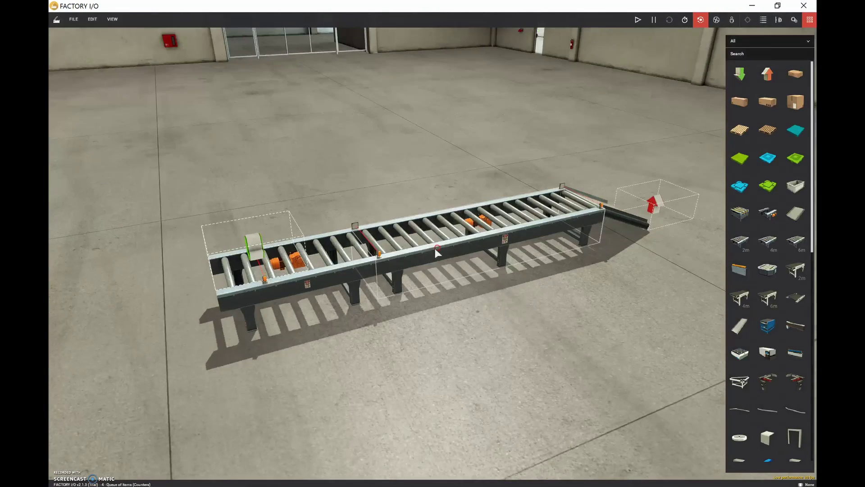
Switch from the browser documentation to the FACTORY I/O window and activate the Fly camera in the sorting scene
{"action": "left_click", "coordinate": [702, 21]}
{"action": "left_click", "coordinate": [721, 21]}
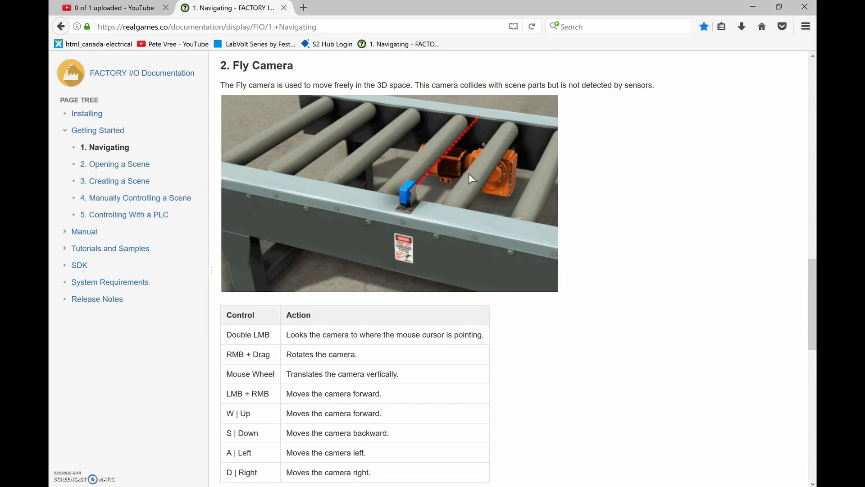
{"action": "mouse_move", "coordinate": [395, 486]}
{"action": "left_click", "coordinate": [395, 440]}
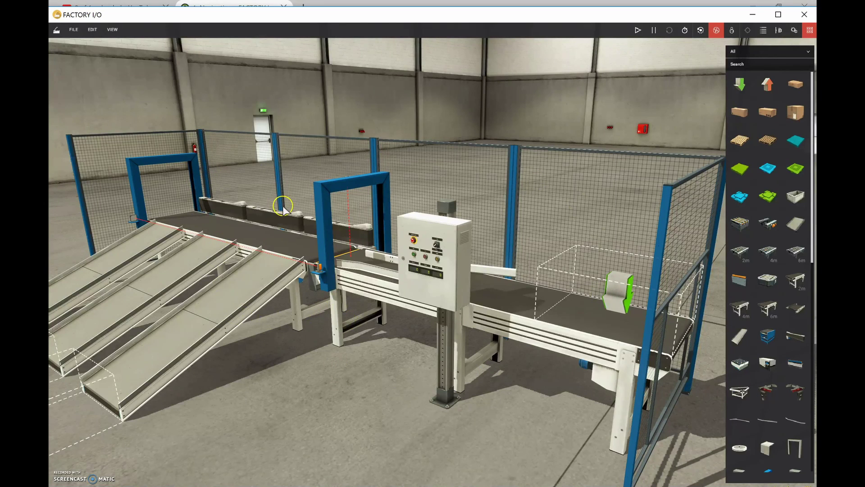
{"action": "left_click", "coordinate": [716, 31]}
{"action": "left_click", "coordinate": [307, 341]}
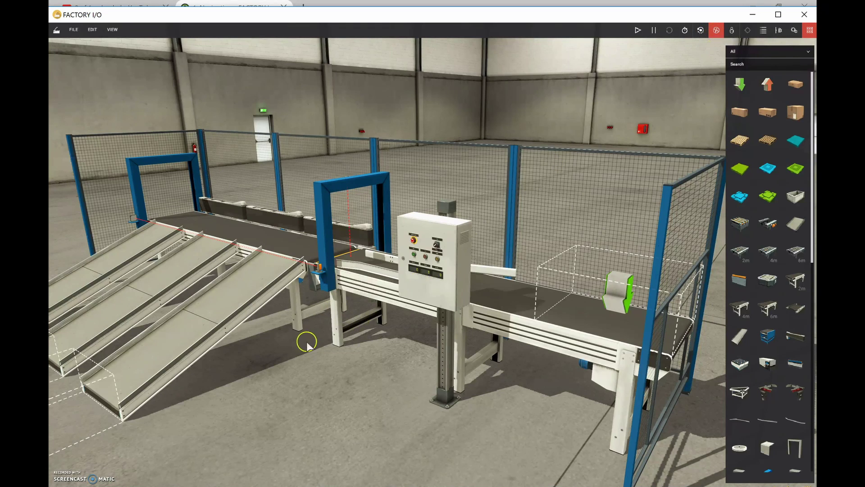
Aim the Fly camera at the nearest chute, then rotate and move it sideways to view the sorting line
{"action": "double_click", "coordinate": [261, 280]}
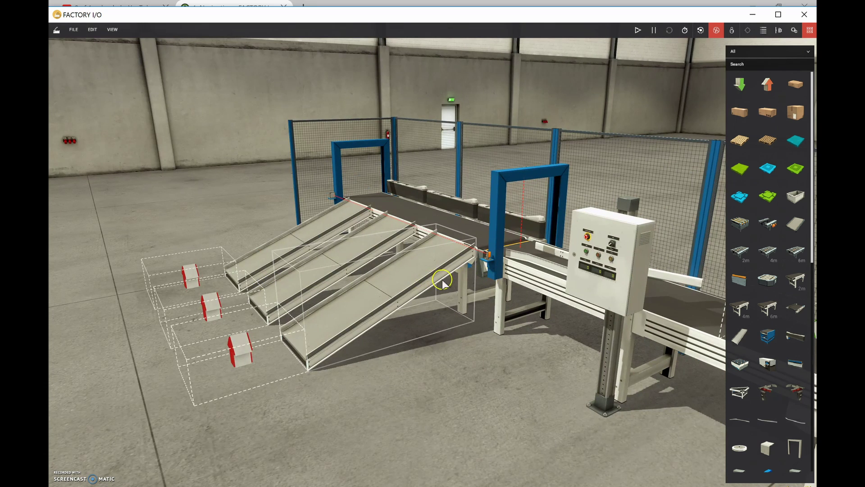
{"action": "right_click_drag", "start_coordinate": [442, 279], "coordinate": [543, 280]}
{"action": "key", "text": "a"}
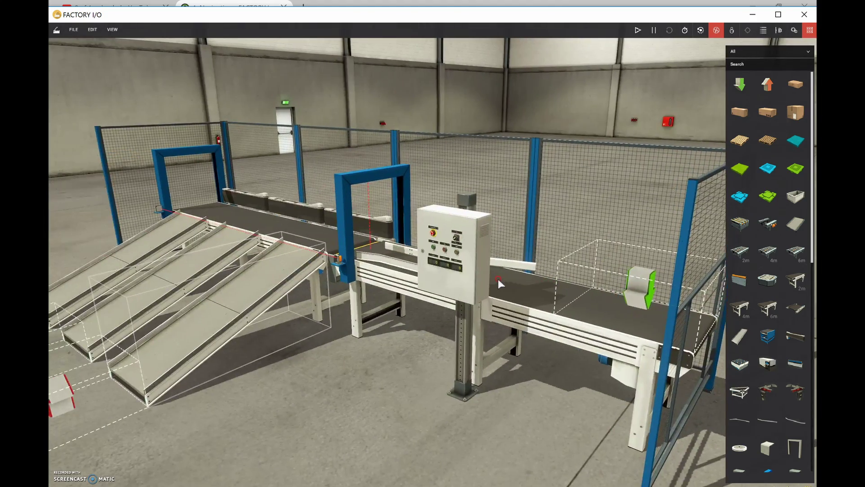
{"action": "right_click_drag", "start_coordinate": [491, 279], "coordinate": [475, 279]}
Lower the Fly camera toward the floor in front of the control box and raise it back above the conveyor
{"action": "key", "text": "space"}
{"action": "key", "text": "c"}
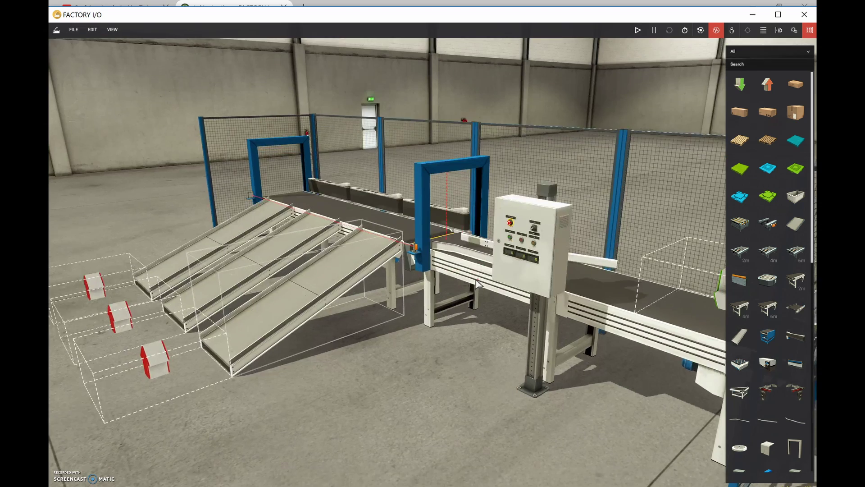
{"action": "key", "text": "q"}
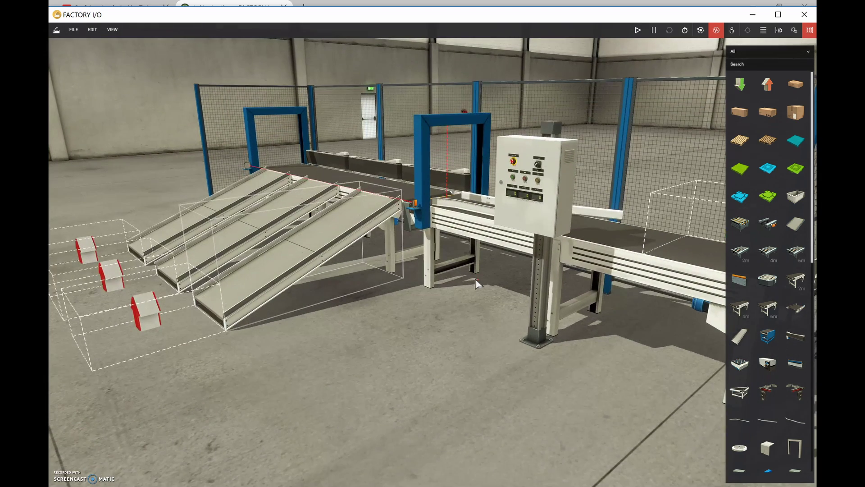
{"action": "key", "text": "q"}
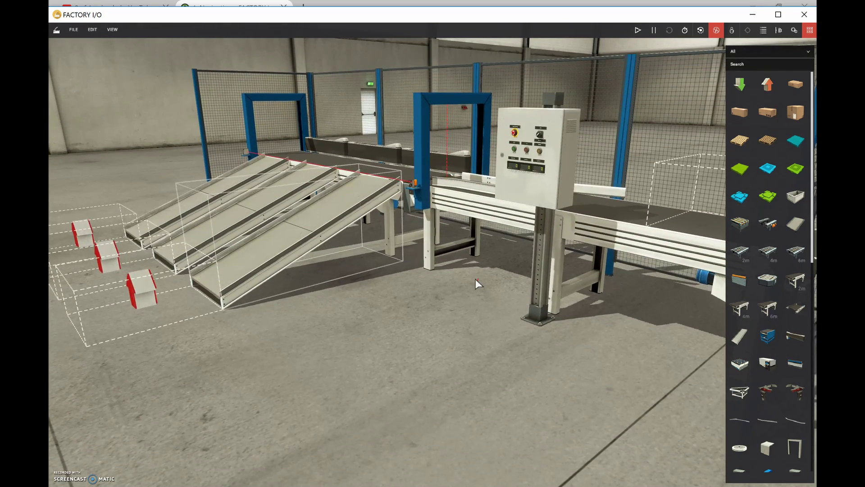
{"action": "key", "text": "e"}
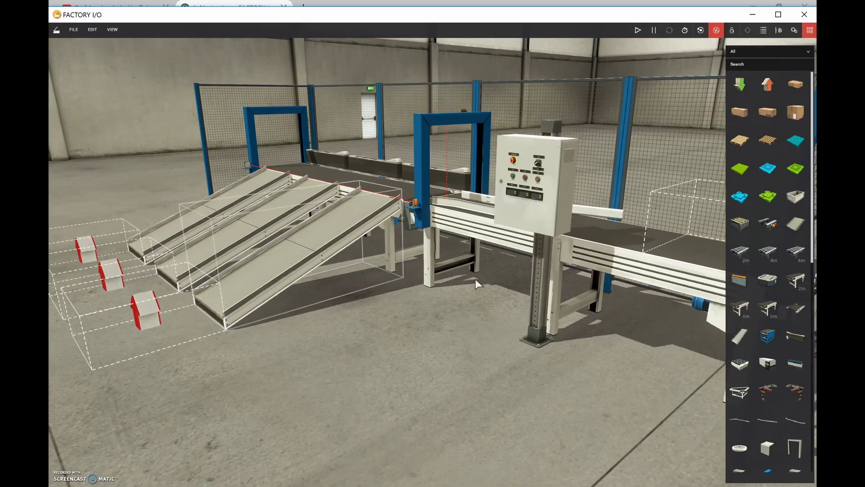
{"action": "key", "text": "e"}
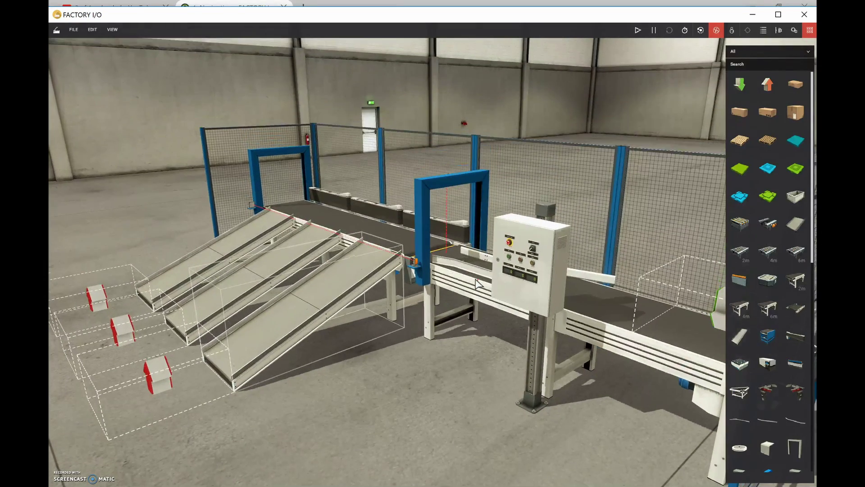
Rotate the Fly camera toward the emitter end of the conveyor, raise it above the line and lower it again
{"action": "right_click_drag", "start_coordinate": [475, 283], "coordinate": [516, 300]}
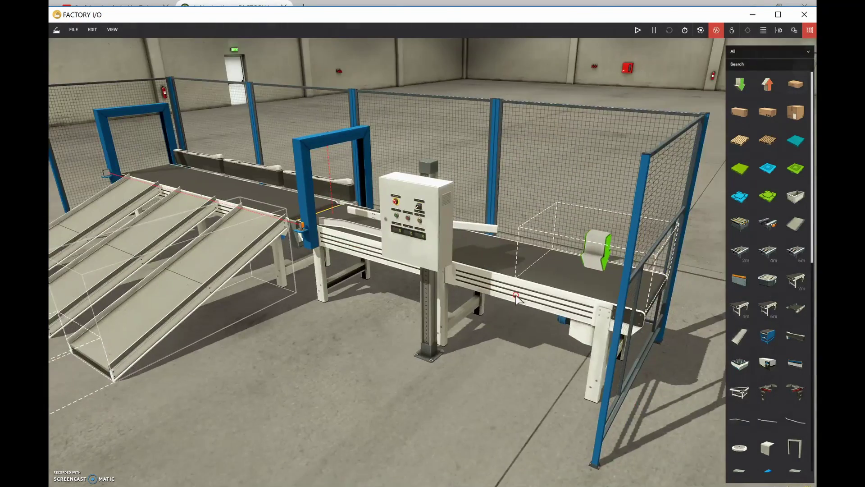
{"action": "key", "text": "e"}
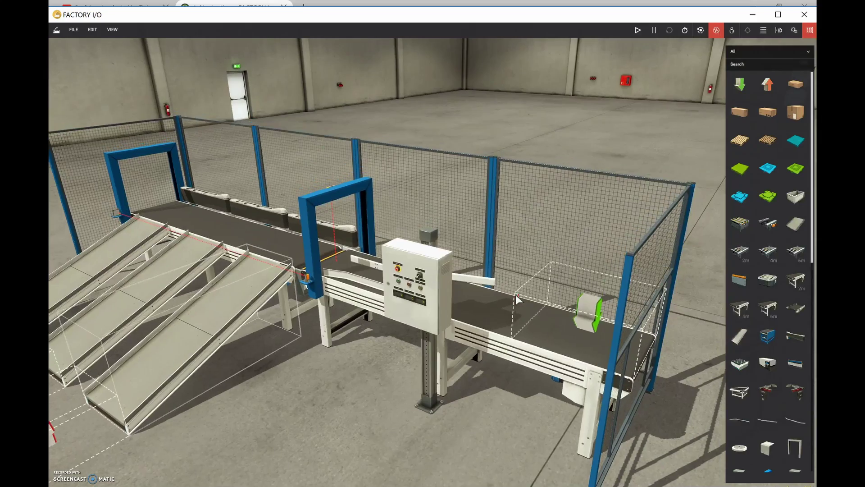
{"action": "key", "text": "q"}
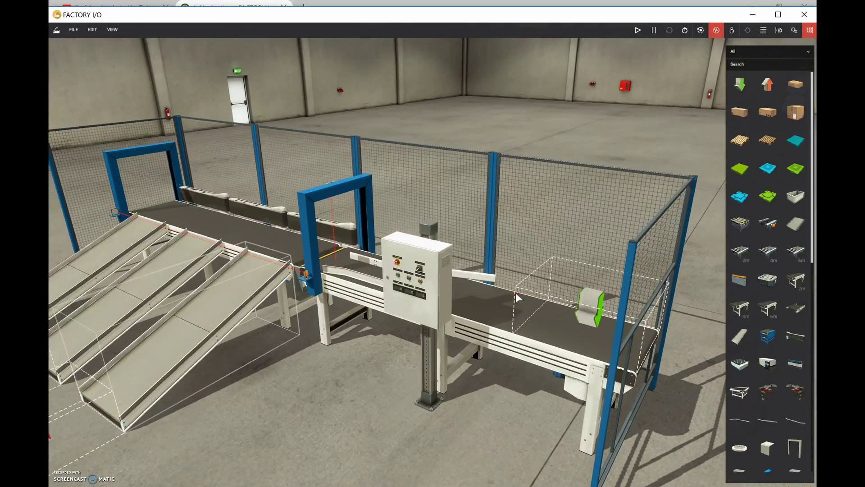
{"action": "key", "text": "q"}
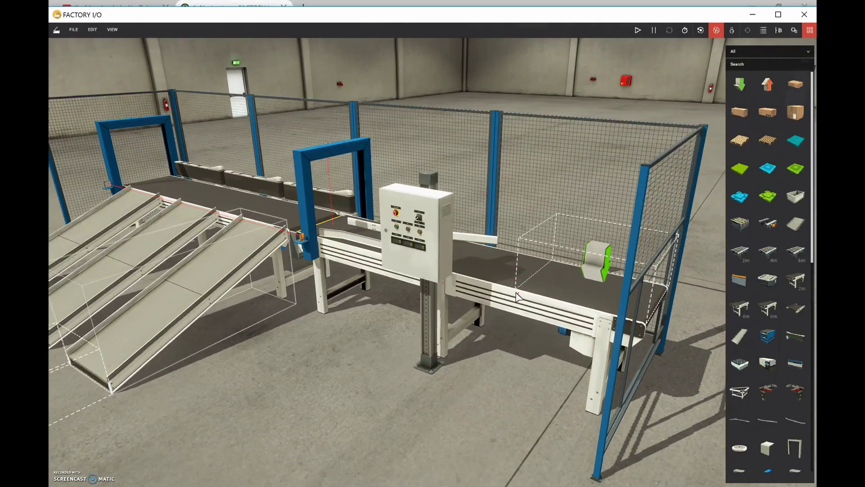
Lower the Fly camera, move it slightly closer to the control box, and pull it back until the whole sorting line is in view
{"action": "key", "text": "q"}
{"action": "right_click_drag", "start_coordinate": [516, 292], "coordinate": [520, 292]}
{"action": "left_click", "coordinate": [520, 292]}
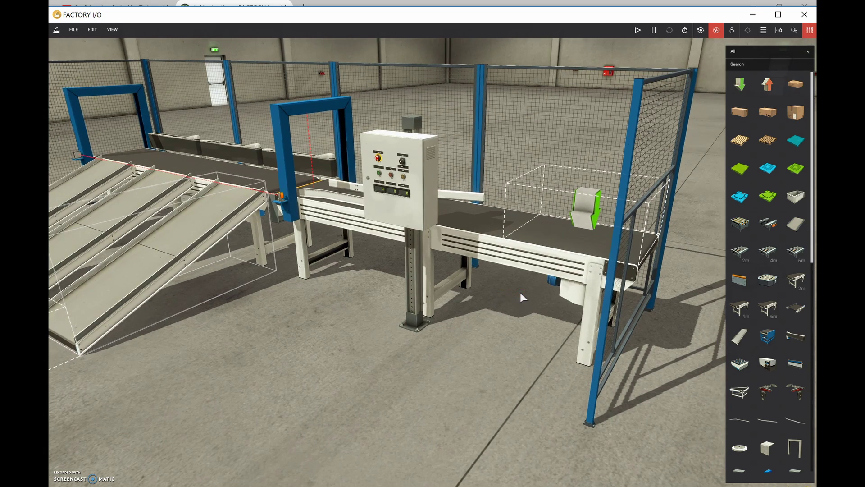
{"action": "scroll", "coordinate": [520, 292], "scroll_direction": "up", "scroll_amount": 2}
{"action": "scroll", "coordinate": [520, 292], "scroll_direction": "down", "scroll_amount": 1}
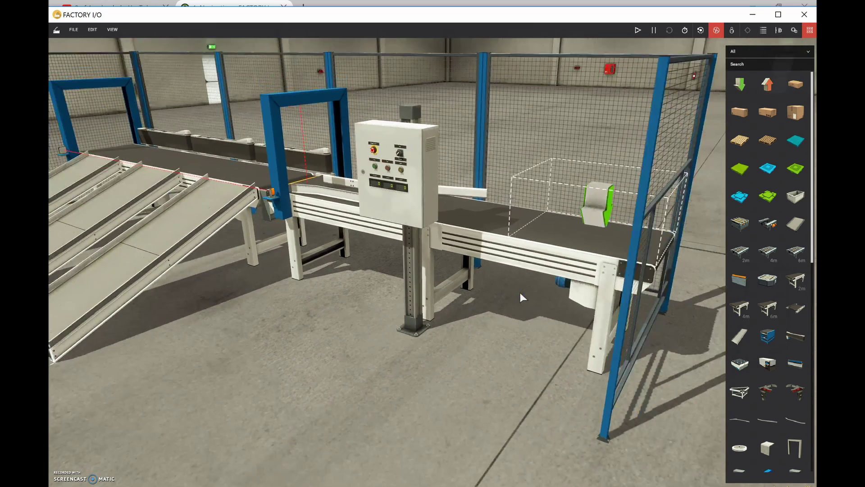
{"action": "scroll", "coordinate": [520, 293], "scroll_direction": "down", "scroll_amount": 5}
{"action": "right_click_drag", "start_coordinate": [514, 292], "coordinate": [510, 293]}
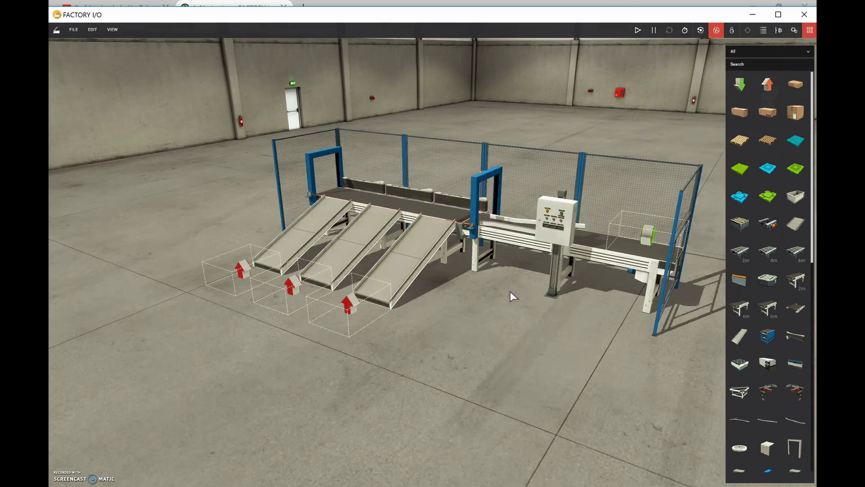
Move the Fly camera sideways, forward and backward around the sorting line, and rotate it toward the chutes
{"action": "key", "text": "d"}
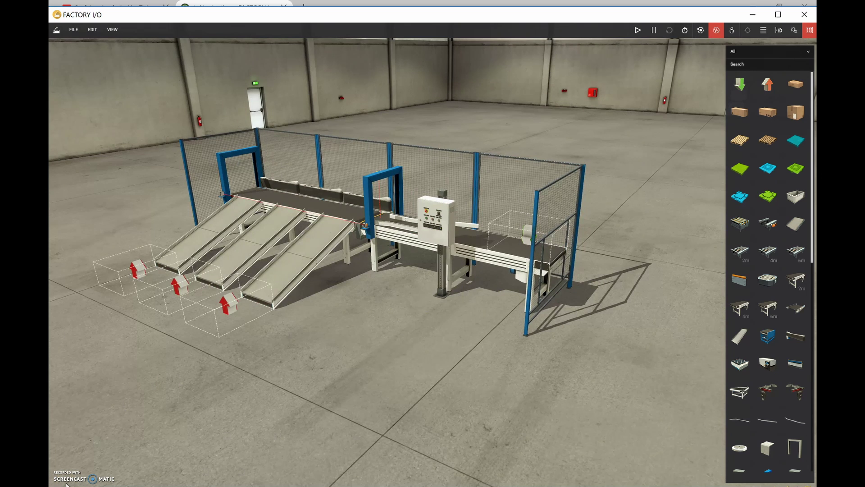
{"action": "key", "text": "w"}
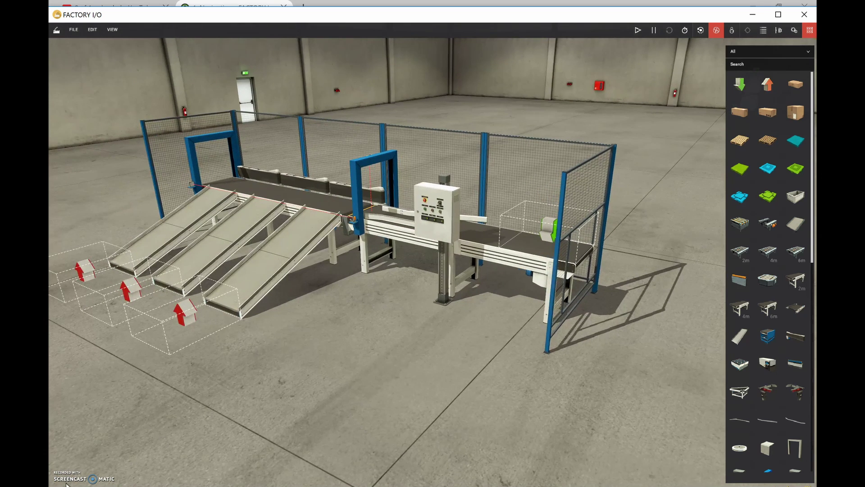
{"action": "scroll", "coordinate": [66, 484], "scroll_direction": "down", "scroll_amount": 5}
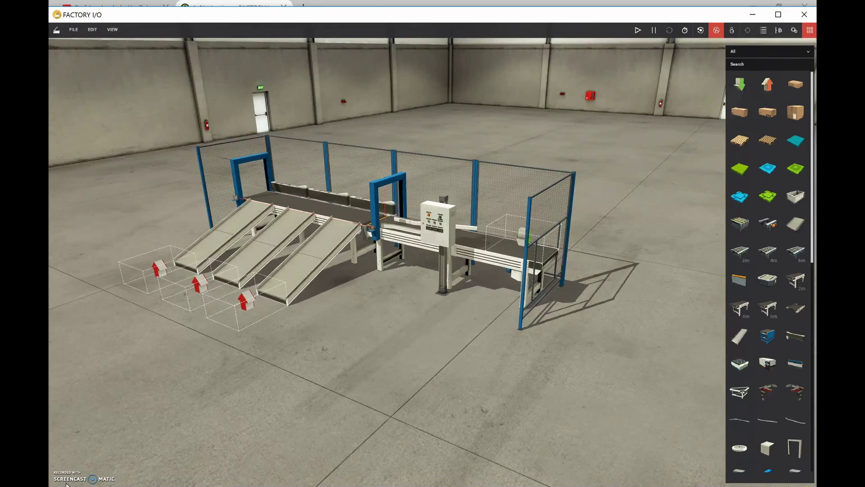
{"action": "key", "text": "a"}
{"action": "key", "text": "d"}
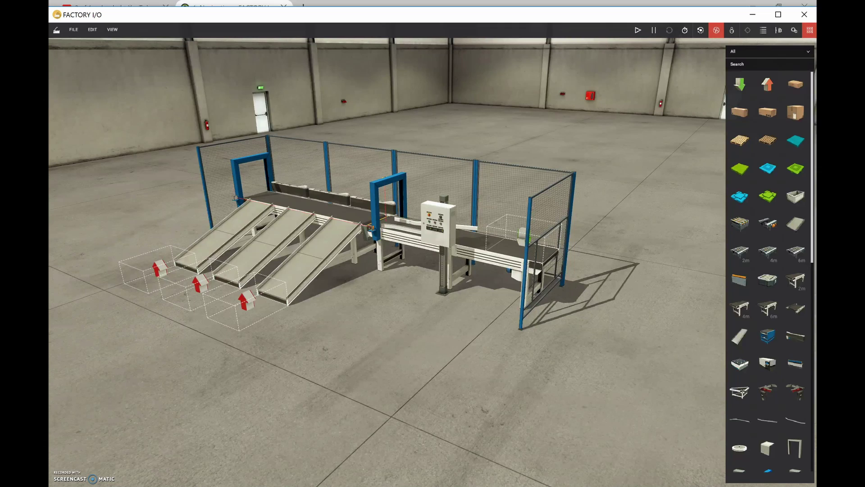
{"action": "left_click_drag", "start_coordinate": [303, 357], "coordinate": [346, 357]}
{"action": "right_click_drag", "start_coordinate": [347, 357], "coordinate": [281, 356]}
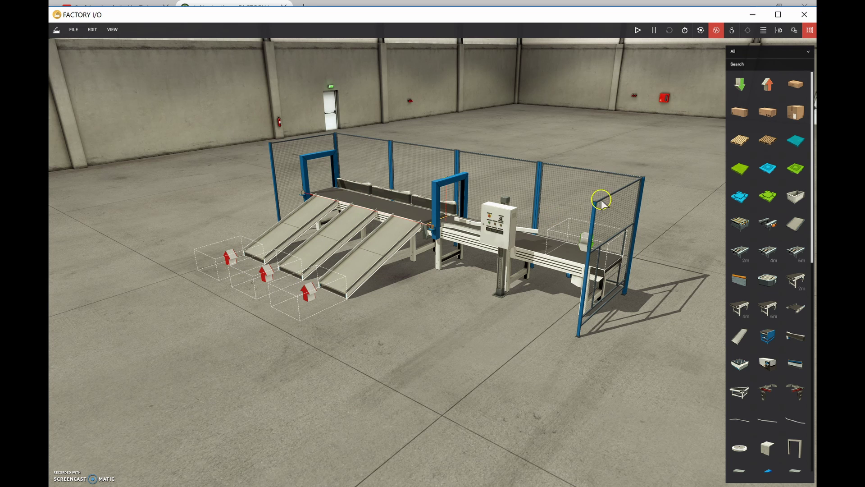
Fly the camera past the blue sensor frame to a close-up of the conveyor belt and back out above the chutes
{"action": "right_click_drag", "start_coordinate": [465, 317], "coordinate": [435, 242]}
{"action": "scroll", "coordinate": [435, 242], "scroll_direction": "up", "scroll_amount": 8}
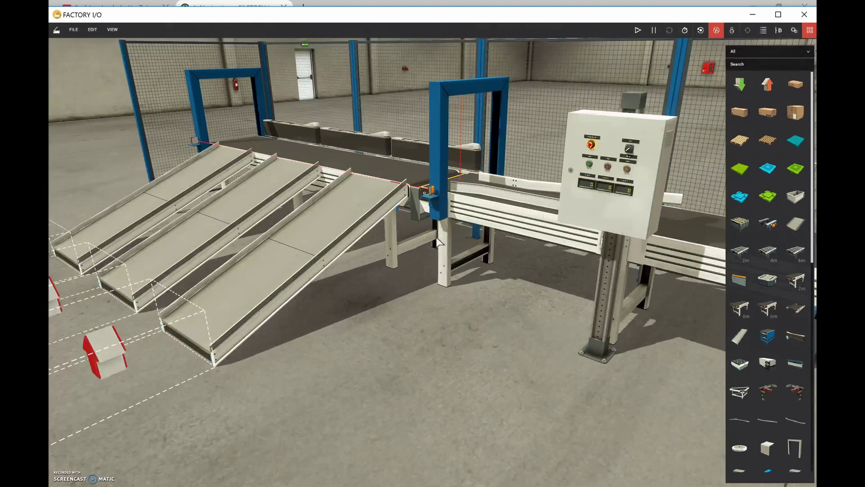
{"action": "scroll", "coordinate": [449, 219], "scroll_direction": "up", "scroll_amount": 10}
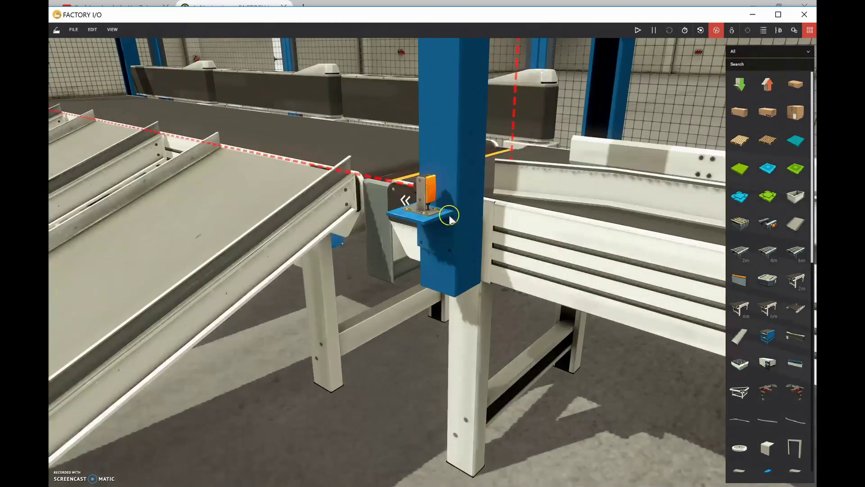
{"action": "scroll", "coordinate": [448, 214], "scroll_direction": "up", "scroll_amount": 6}
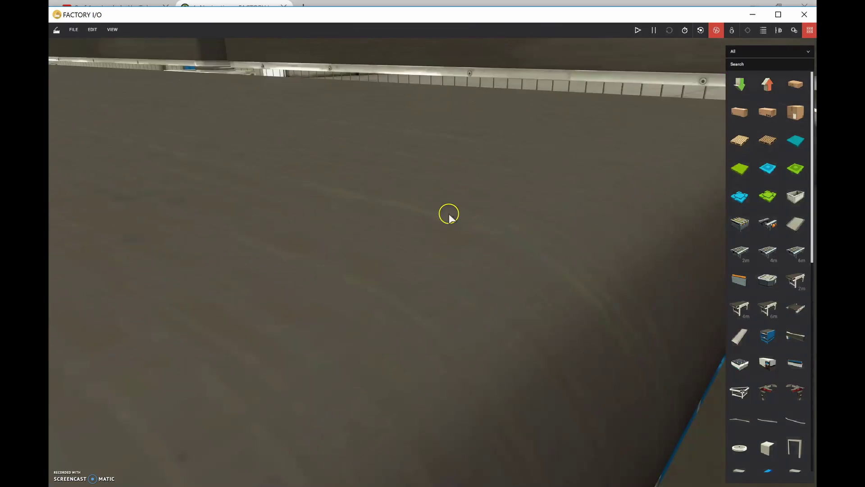
{"action": "scroll", "coordinate": [252, 179], "scroll_direction": "up", "scroll_amount": 3}
{"action": "scroll", "coordinate": [244, 180], "scroll_direction": "up", "scroll_amount": 3}
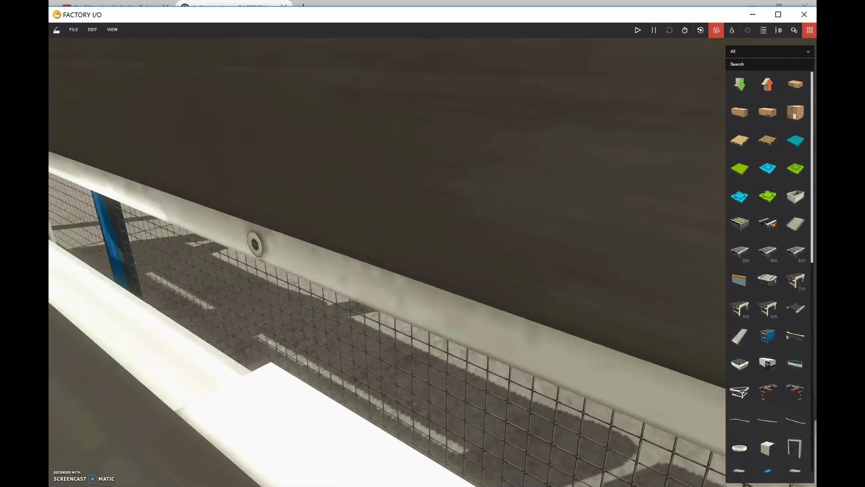
{"action": "scroll", "coordinate": [594, 166], "scroll_direction": "down", "scroll_amount": 8}
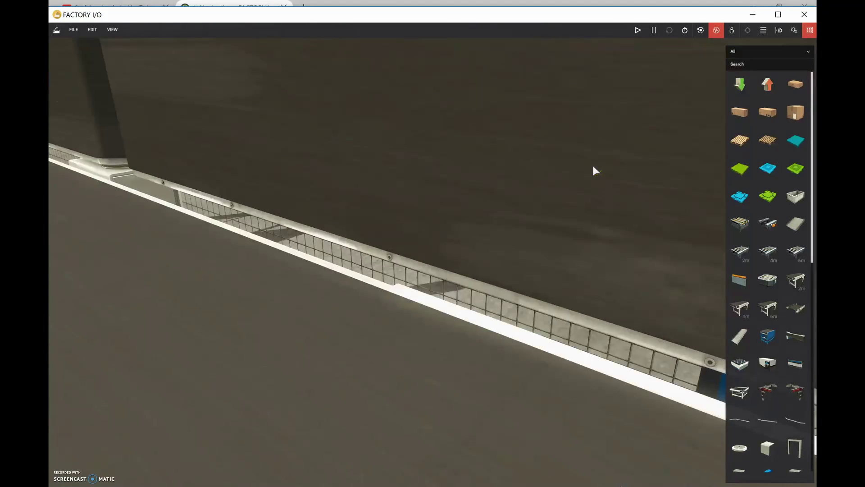
{"action": "scroll", "coordinate": [603, 165], "scroll_direction": "down", "scroll_amount": 3}
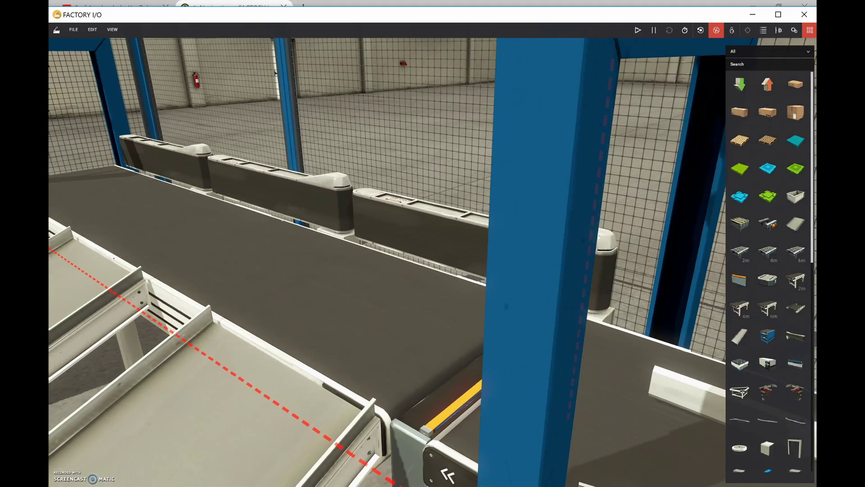
Move the Fly camera sideways, forward and backward above the chutes to view the conveyor and pushers
{"action": "key", "text": "a"}
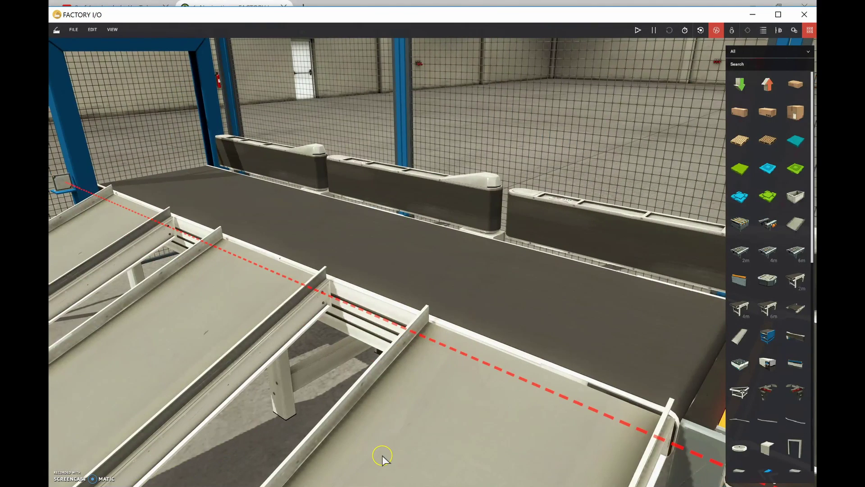
{"action": "key", "text": "d"}
{"action": "key", "text": "s"}
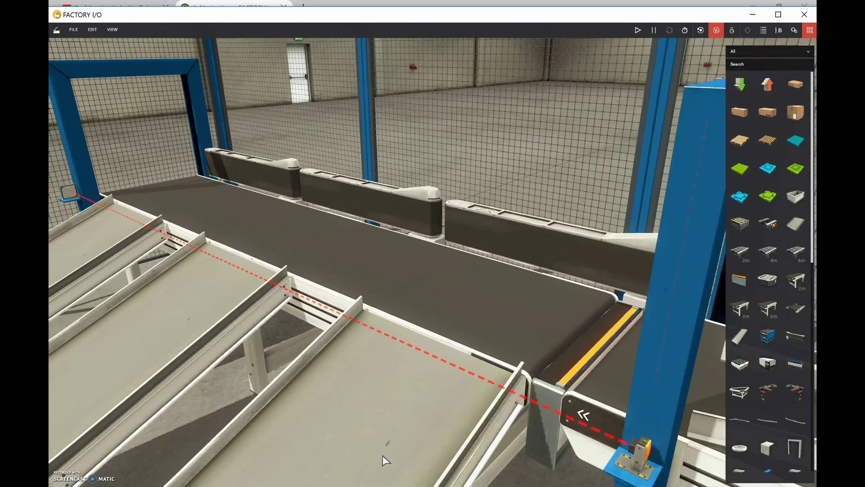
{"action": "key", "text": "s"}
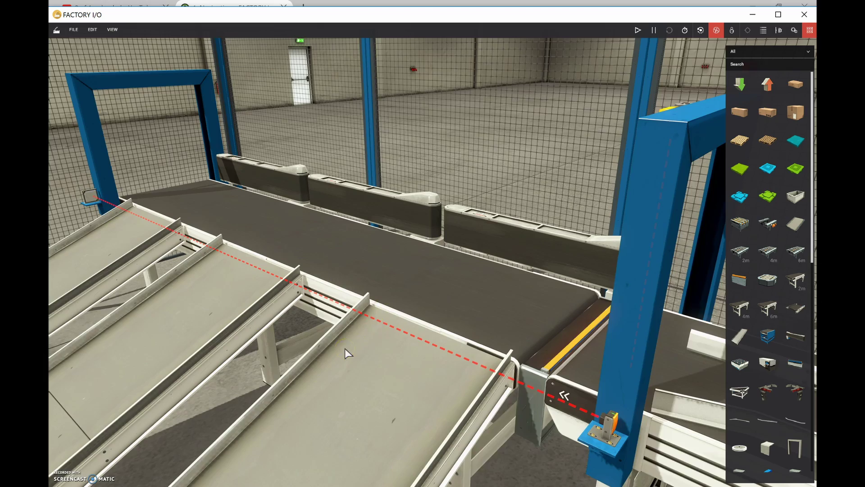
{"action": "key", "text": "w"}
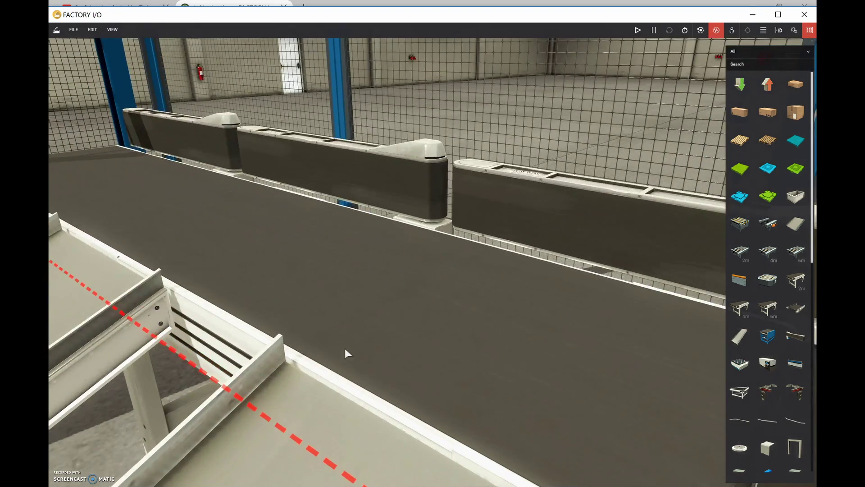
{"action": "key", "text": "s"}
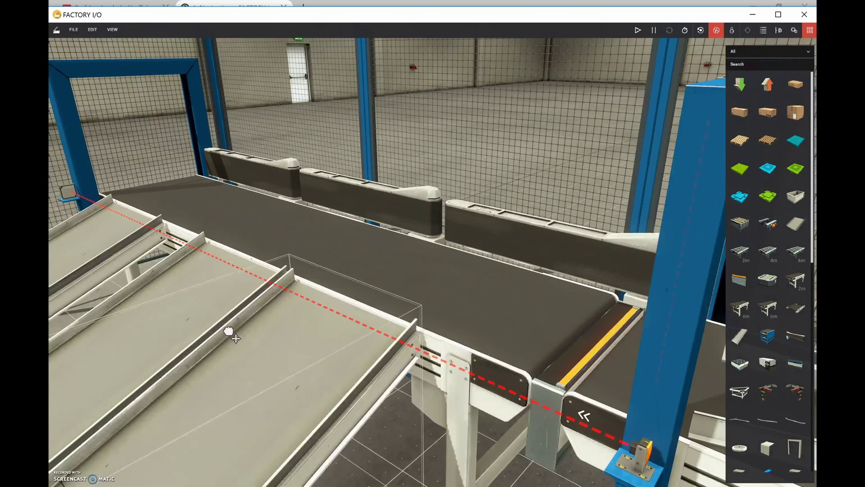
Slide the chutes along the conveyor edge, placing the middle chute slightly closer to the nearest one
{"action": "left_click_drag", "start_coordinate": [228, 333], "coordinate": [218, 308]}
{"action": "left_click", "coordinate": [217, 321]}
{"action": "left_click", "coordinate": [390, 293]}
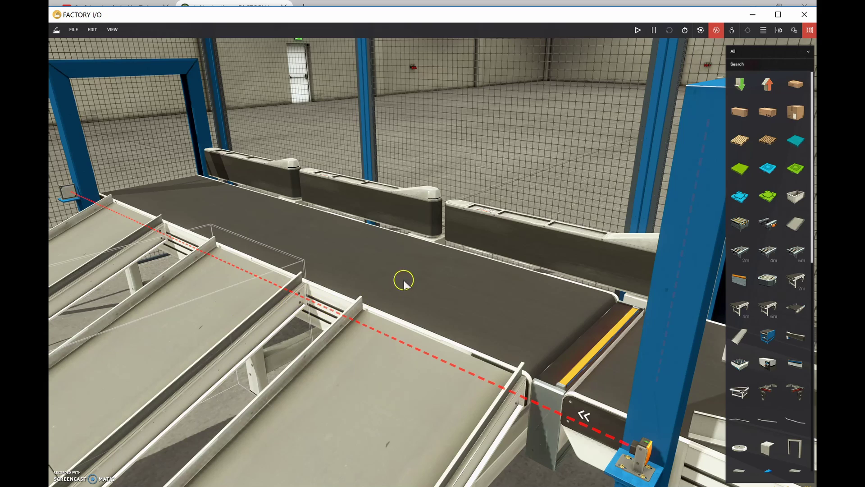
Pull the Fly camera back from the chutes and move it sideways to view the line from chutes to emitter
{"action": "scroll", "coordinate": [393, 283], "scroll_direction": "down", "scroll_amount": 3}
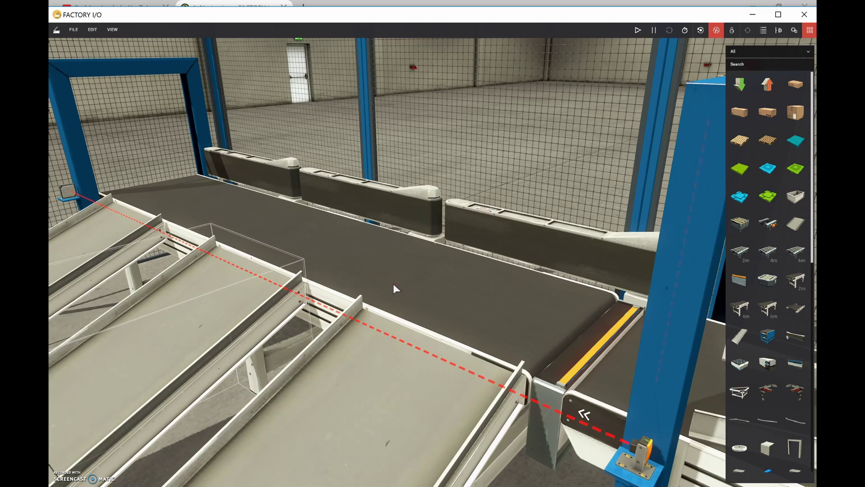
{"action": "scroll", "coordinate": [393, 285], "scroll_direction": "down", "scroll_amount": 5}
{"action": "key", "text": "s"}
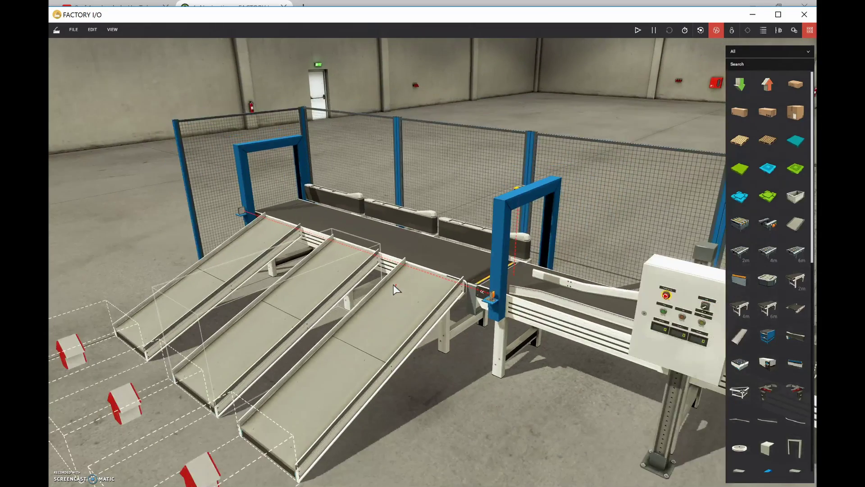
{"action": "right_click", "coordinate": [388, 285]}
{"action": "scroll", "coordinate": [388, 284], "scroll_direction": "down", "scroll_amount": 4}
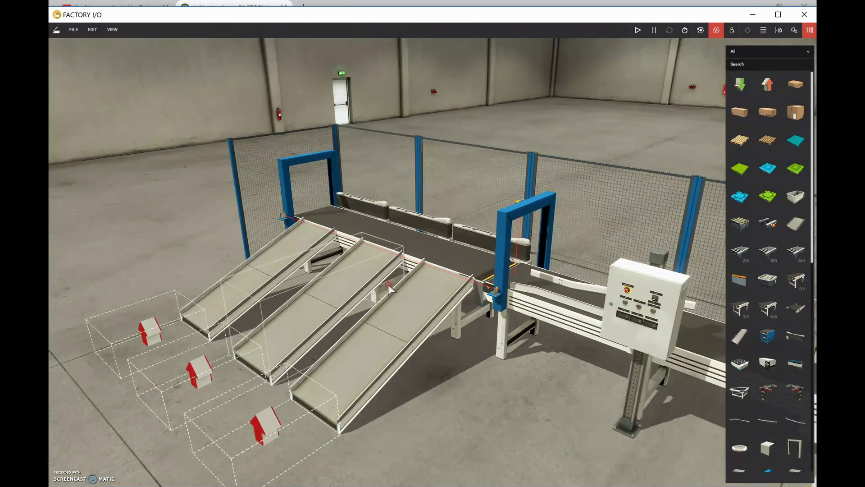
{"action": "key", "text": "a"}
{"action": "key", "text": "d"}
{"action": "left_click", "coordinate": [390, 284]}
{"action": "key", "text": "d"}
Activate the Orbit camera, focus it on the control box, and orbit to a low frontal view beneath the roof
{"action": "left_click", "coordinate": [137, 269]}
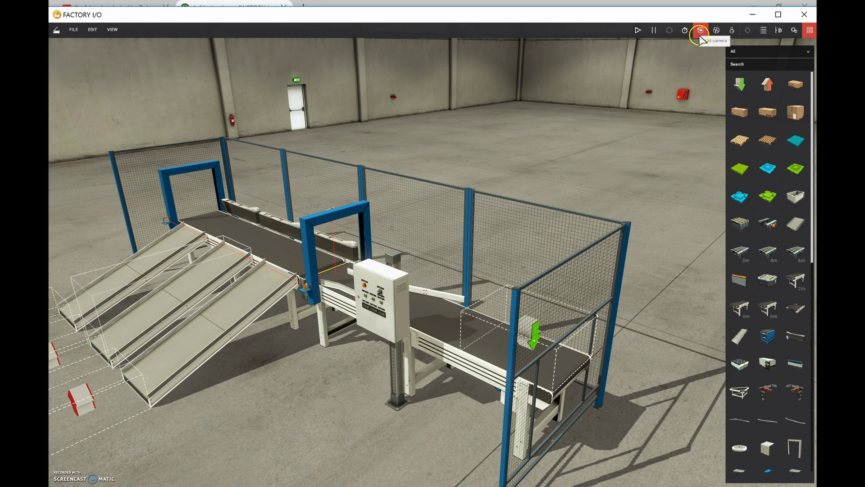
{"action": "left_click", "coordinate": [299, 211]}
{"action": "left_click", "coordinate": [238, 283]}
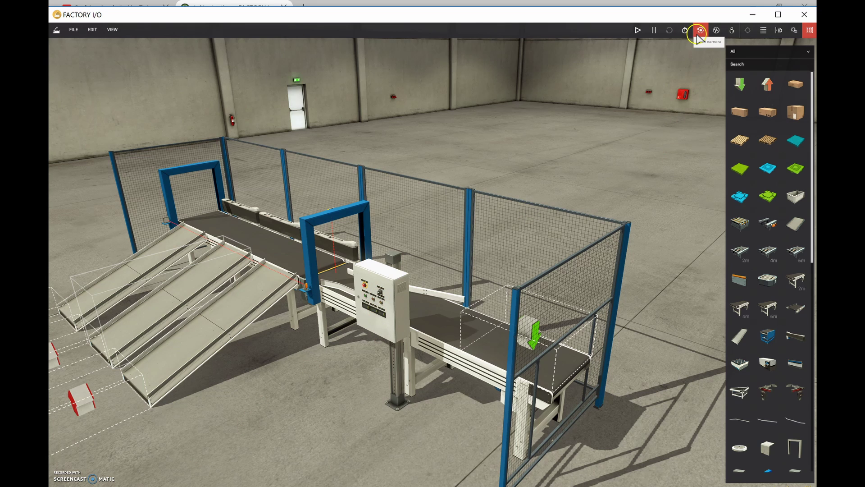
{"action": "double_click", "coordinate": [369, 312]}
{"action": "double_click", "coordinate": [431, 257]}
{"action": "right_click_drag", "start_coordinate": [432, 256], "coordinate": [718, 341]}
{"action": "scroll", "coordinate": [412, 289], "scroll_direction": "down", "scroll_amount": 10}
{"action": "scroll", "coordinate": [721, 364], "scroll_direction": "up", "scroll_amount": 10}
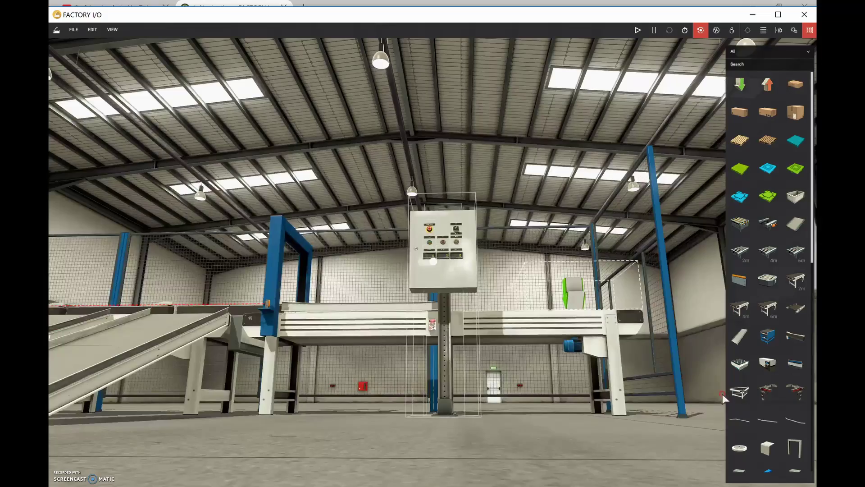
Zoom the Orbit camera in on the control box until its buttons and counter displays are readable
{"action": "scroll", "coordinate": [723, 397], "scroll_direction": "up", "scroll_amount": 3}
{"action": "right_click_drag", "start_coordinate": [723, 397], "coordinate": [723, 410]}
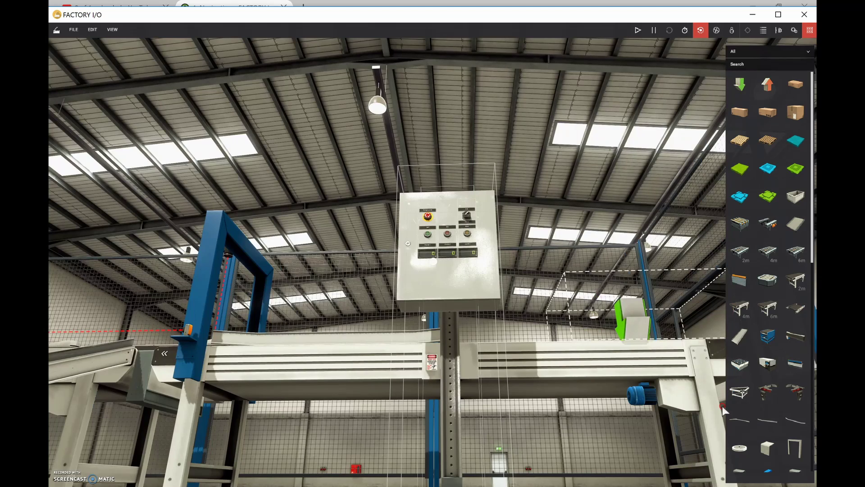
{"action": "scroll", "coordinate": [724, 411], "scroll_direction": "up", "scroll_amount": 2}
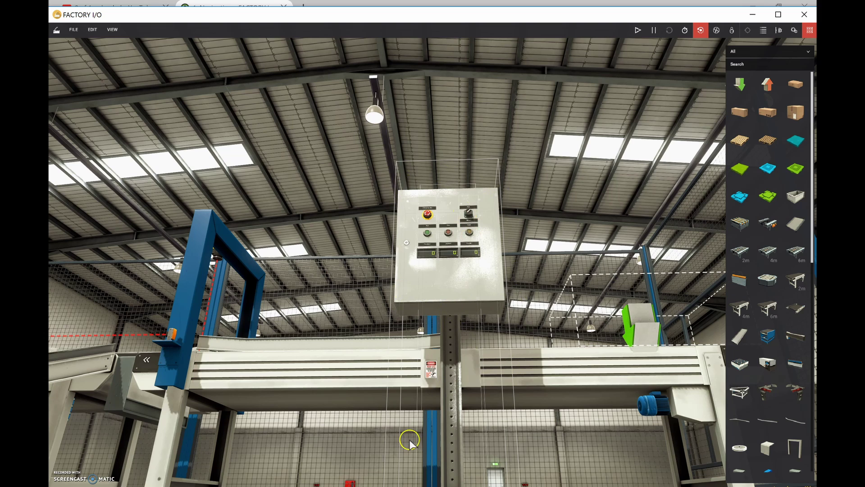
{"action": "scroll", "coordinate": [418, 447], "scroll_direction": "up", "scroll_amount": 4}
{"action": "scroll", "coordinate": [418, 440], "scroll_direction": "down", "scroll_amount": 2}
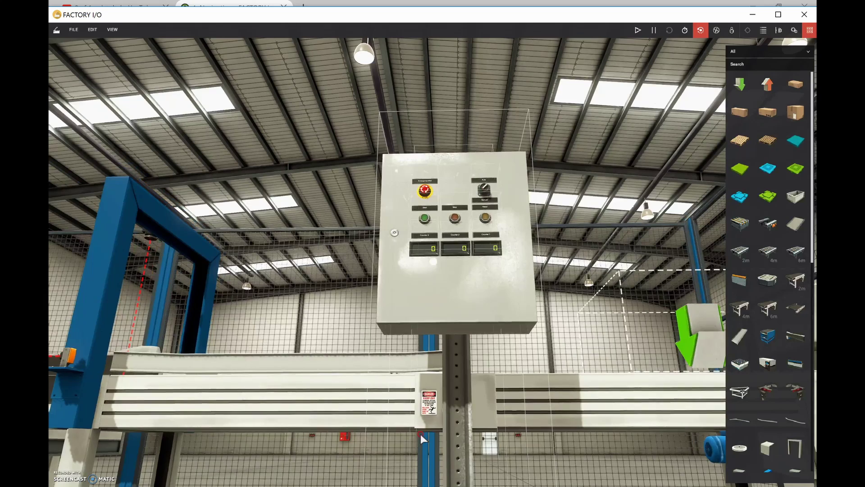
{"action": "scroll", "coordinate": [420, 435], "scroll_direction": "up", "scroll_amount": 3}
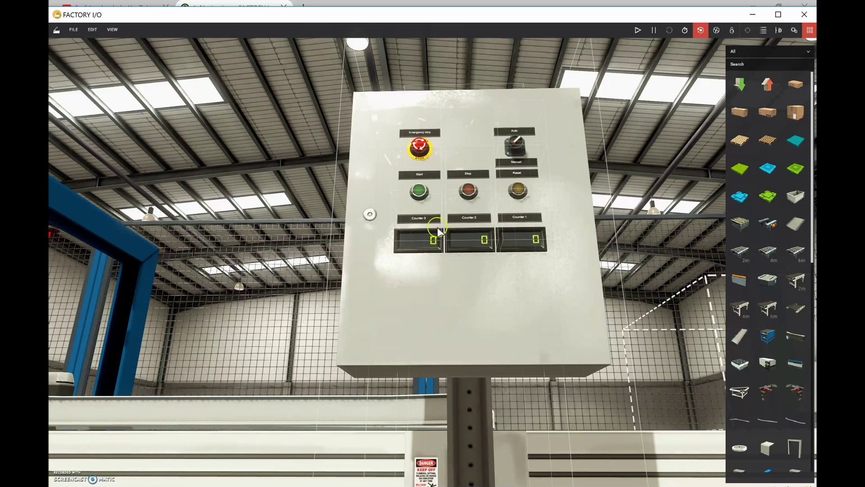
Switch to the browser documentation and read the First Person Camera section, highlighting the person's height in feet
{"action": "left_click", "coordinate": [262, 256]}
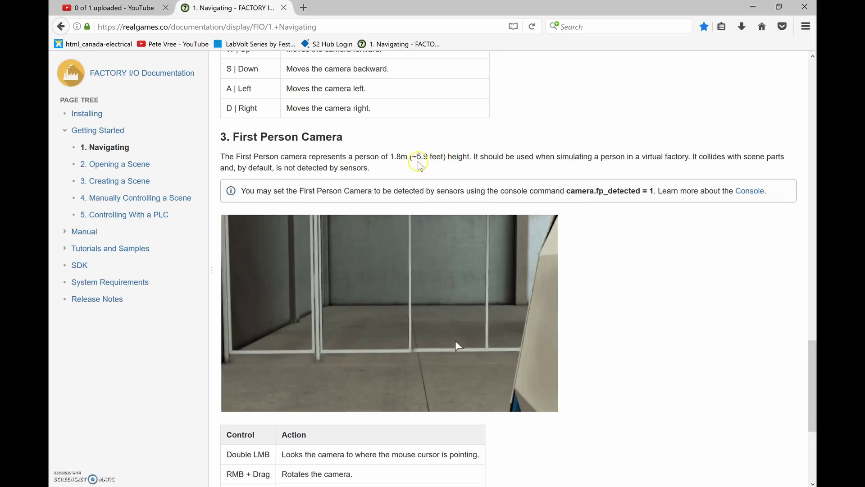
{"action": "left_click_drag", "start_coordinate": [415, 158], "coordinate": [445, 162]}
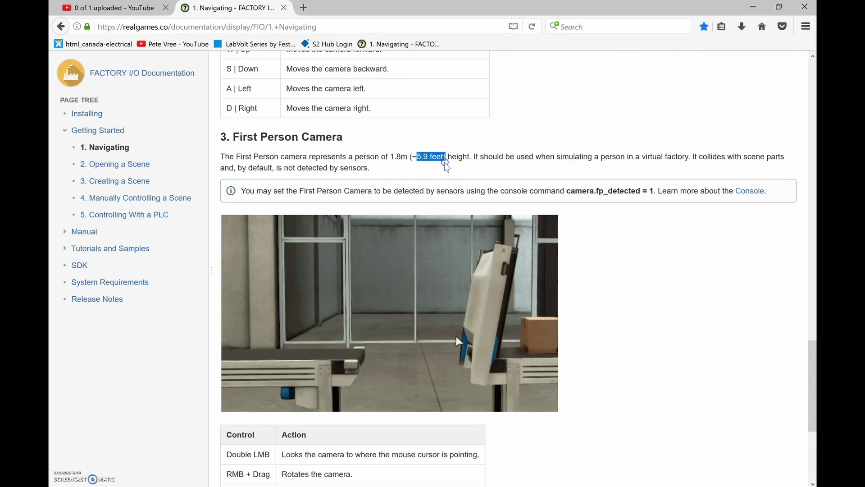
{"action": "left_click", "coordinate": [429, 136]}
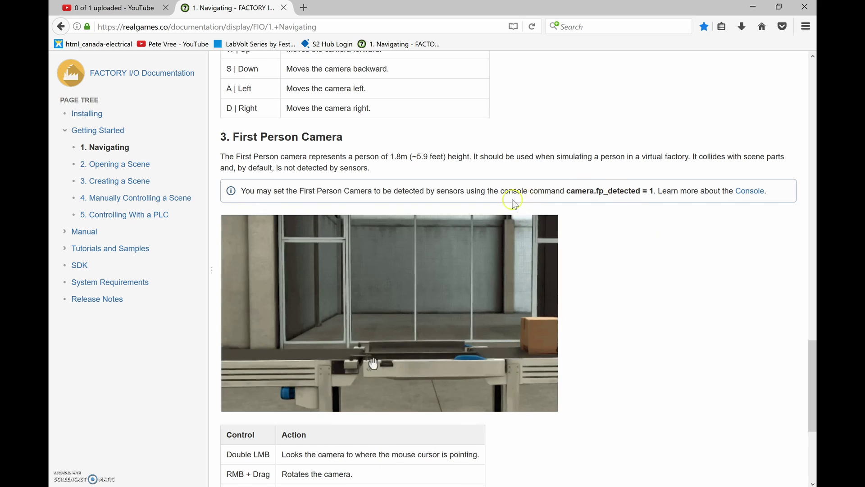
Switch back to the FACTORY I/O window and activate the First Person camera
{"action": "key", "text": "alt+Tab"}
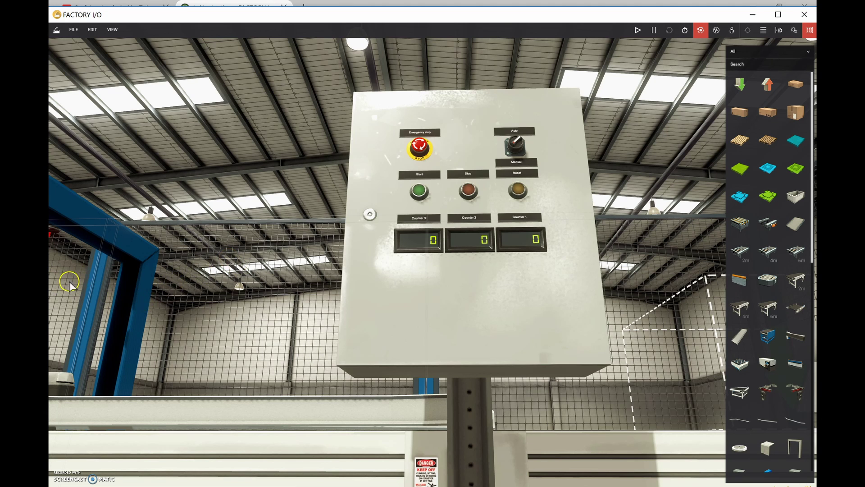
{"action": "left_click", "coordinate": [733, 32]}
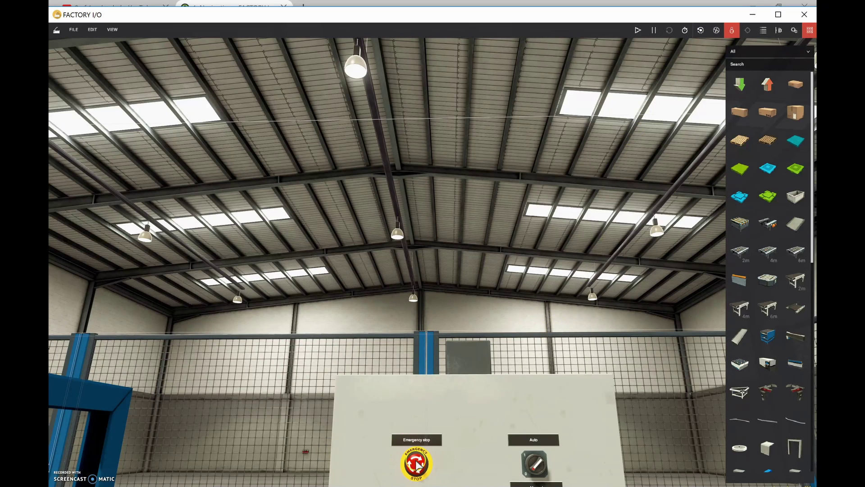
Tilt the First Person view up to the roof, switch to the browser documentation and read the First Person Camera controls table
{"action": "right_click_drag", "start_coordinate": [434, 440], "coordinate": [411, 445]}
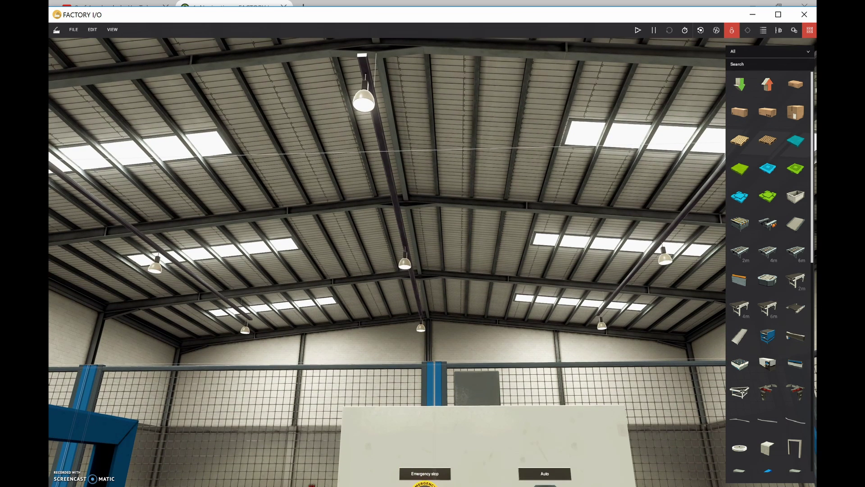
{"action": "key", "text": "alt+Tab"}
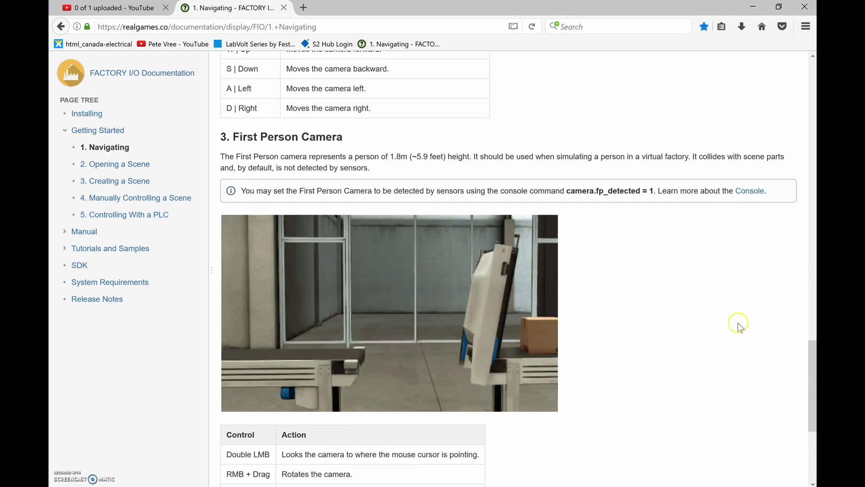
{"action": "scroll", "coordinate": [731, 318], "scroll_direction": "down", "scroll_amount": 5}
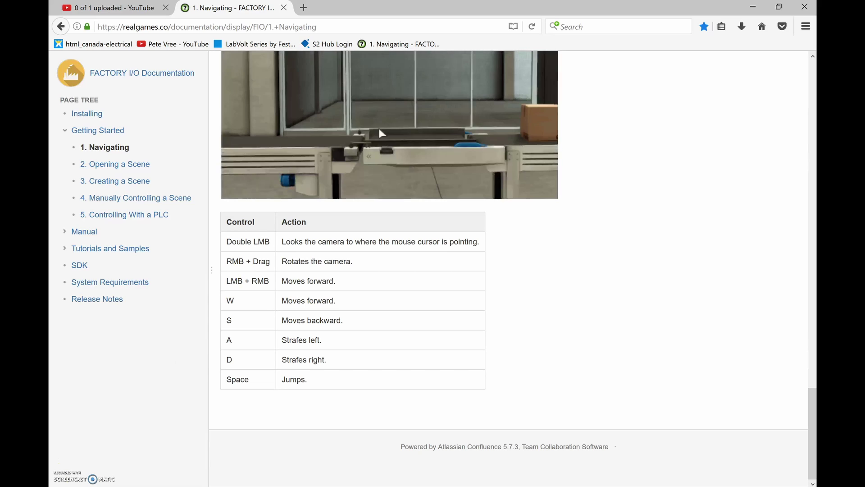
Switch back to FACTORY I/O, level the First Person view on the control box, walk up to its Emergency stop button and back away
{"action": "key", "text": "alt+Tab"}
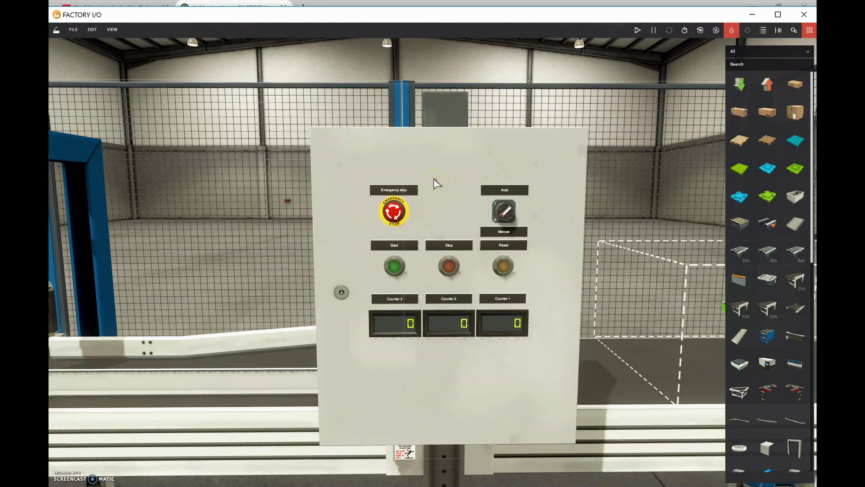
{"action": "left_click_drag", "start_coordinate": [433, 178], "coordinate": [433, 177]}
{"action": "right_click_drag", "start_coordinate": [419, 180], "coordinate": [849, 199]}
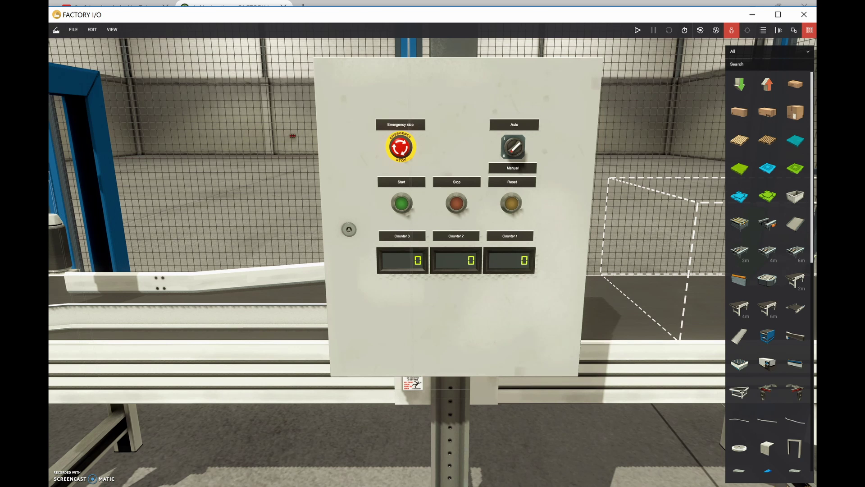
{"action": "key", "text": "w"}
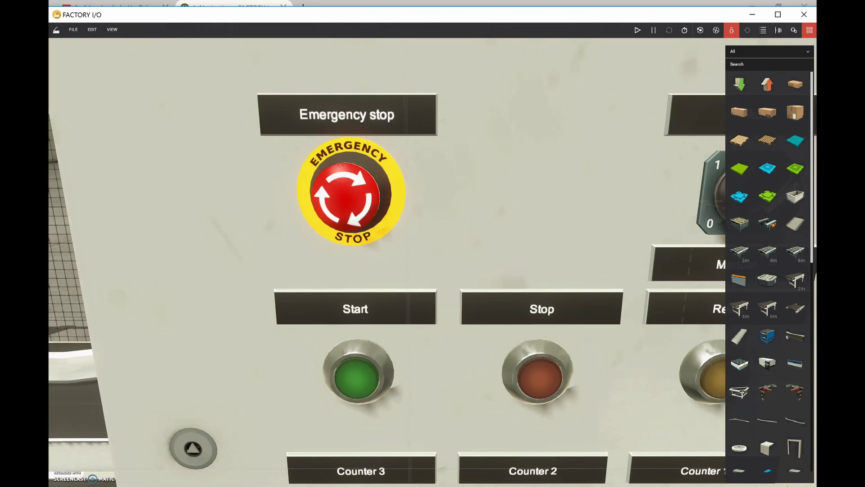
{"action": "scroll", "coordinate": [432, 127], "scroll_direction": "down", "scroll_amount": 5}
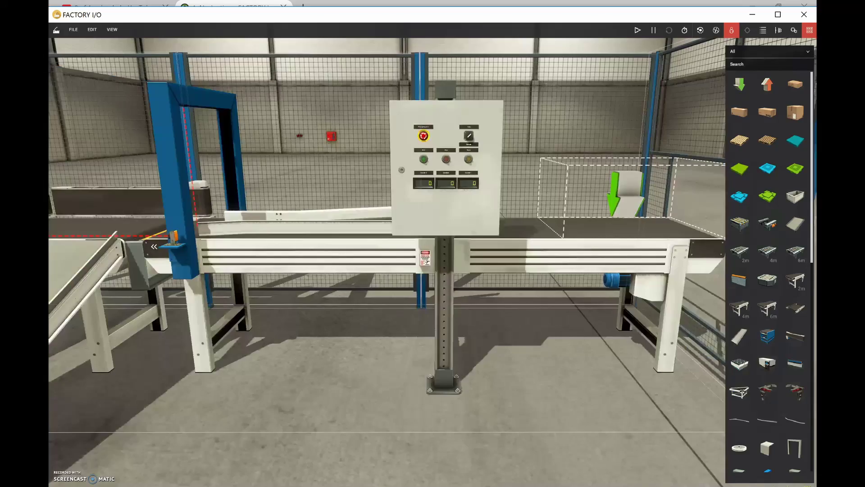
Walk backward until the whole fenced sorting line is in view and strafe left and right in front of the three chutes
{"action": "key", "text": "s"}
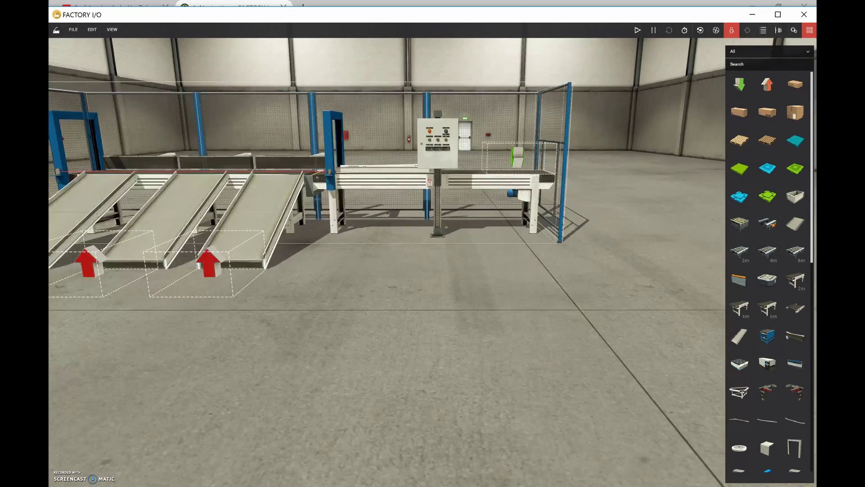
{"action": "key", "text": "a"}
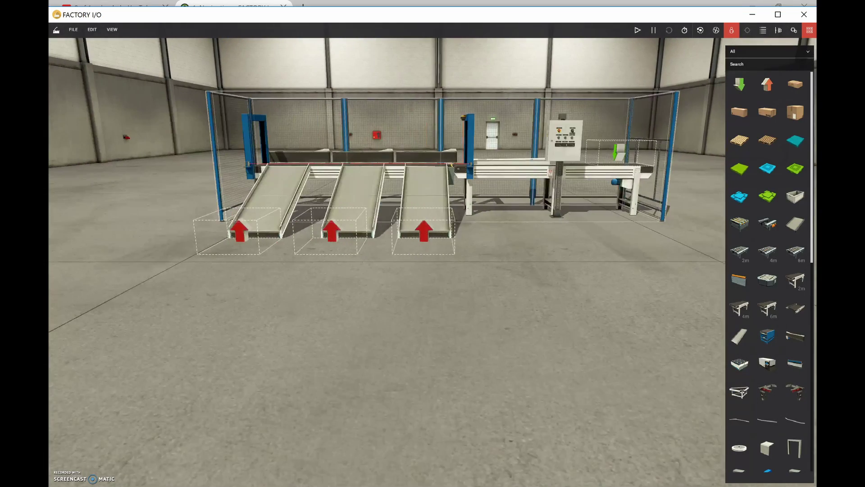
{"action": "key", "text": "d"}
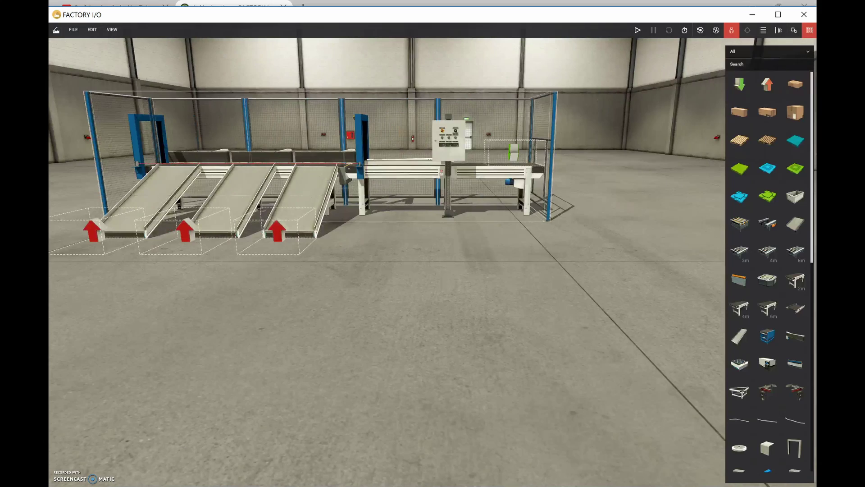
{"action": "key", "text": "a"}
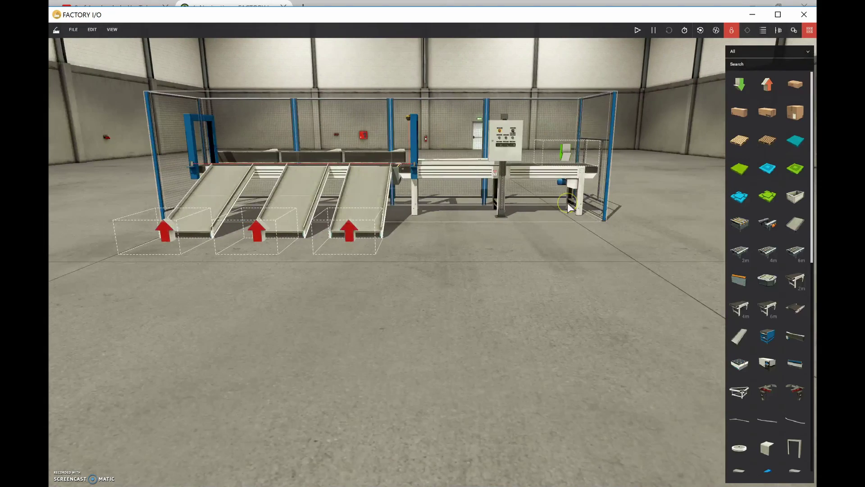
{"action": "key", "text": "d"}
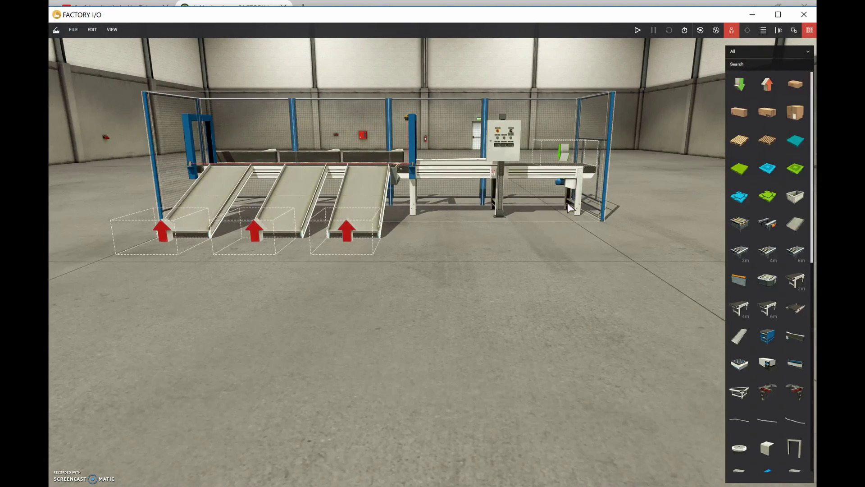
{"action": "scroll", "coordinate": [567, 204], "scroll_direction": "up", "scroll_amount": 5}
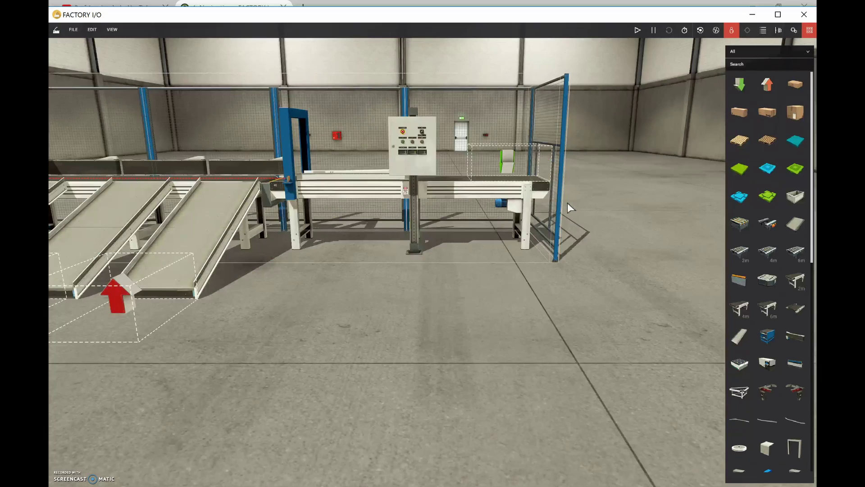
Walk around the fenced sorting line in First Person view, crossing the open floor and returning to the front of the chutes
{"action": "key", "text": "d"}
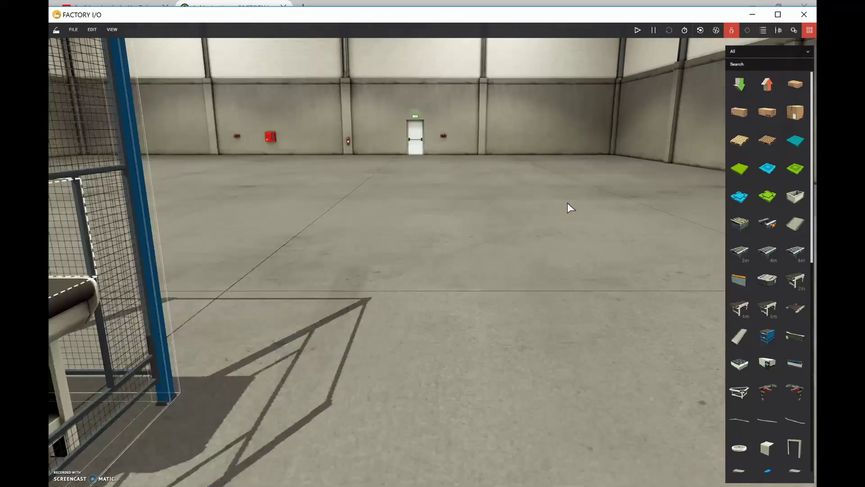
{"action": "key", "text": "w"}
{"action": "left_click_drag", "start_coordinate": [276, 215], "coordinate": [50, 226]}
{"action": "key", "text": "w"}
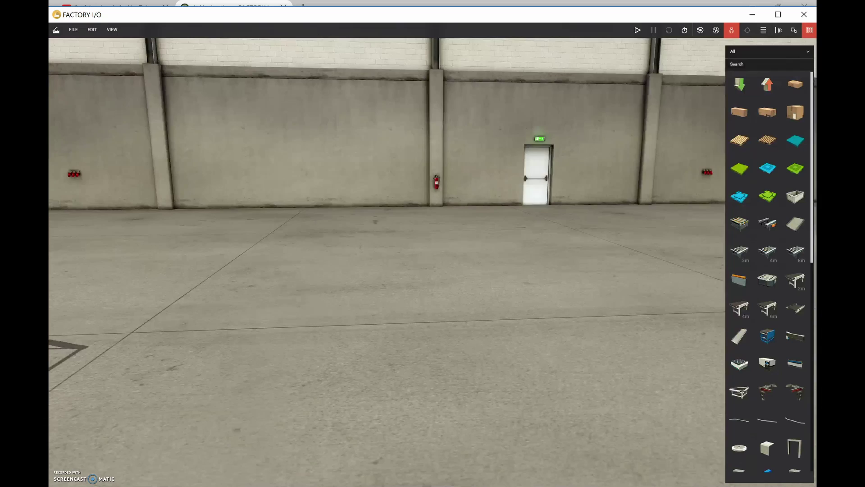
{"action": "key", "text": "w"}
{"action": "mouse_move", "coordinate": [51, 216]}
{"action": "left_mouse_down"}
{"action": "mouse_move", "coordinate": [145, 201]}
{"action": "mouse_move", "coordinate": [51, 200]}
{"action": "left_mouse_up"}
{"action": "key", "text": "w"}
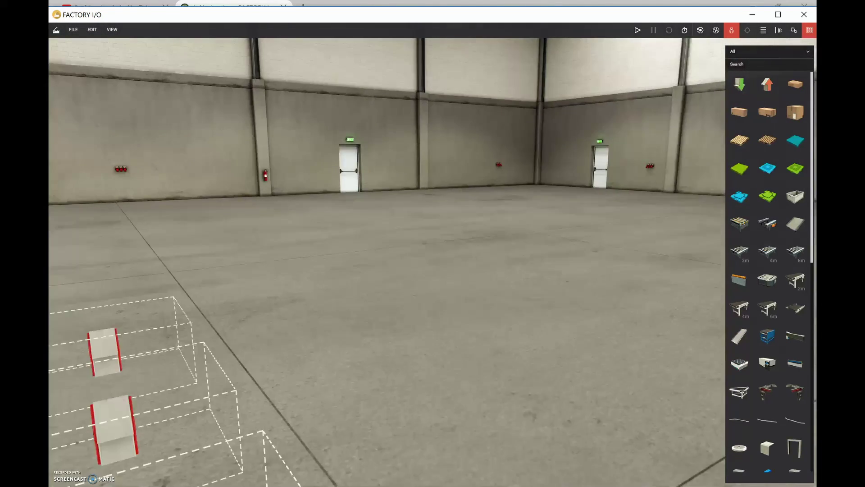
{"action": "key", "text": "w"}
{"action": "left_click_drag", "start_coordinate": [50, 200], "coordinate": [74, 207]}
{"action": "right_click_drag", "start_coordinate": [223, 202], "coordinate": [51, 203]}
{"action": "key", "text": "s"}
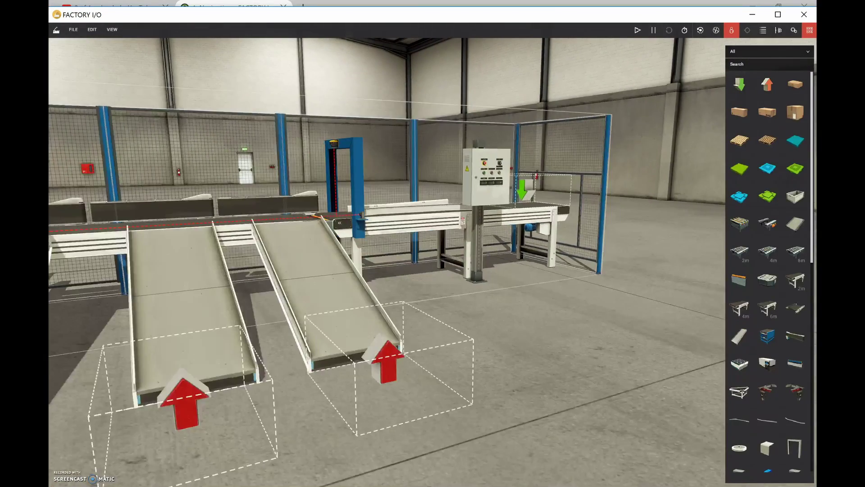
Walk up to the control box until its Start button fills the view, back off and center the box and conveyor
{"action": "right_click_drag", "start_coordinate": [50, 203], "coordinate": [49, 202]}
{"action": "key", "text": "w"}
{"action": "key", "text": "w"}
{"action": "key", "text": "w"}
{"action": "key", "text": "d"}
{"action": "key", "text": "s"}
{"action": "right_click_drag", "start_coordinate": [303, 222], "coordinate": [409, 257]}
{"action": "key", "text": "w"}
{"action": "key", "text": "w"}
{"action": "right_click_drag", "start_coordinate": [232, 240], "coordinate": [49, 234]}
{"action": "key", "text": "w"}
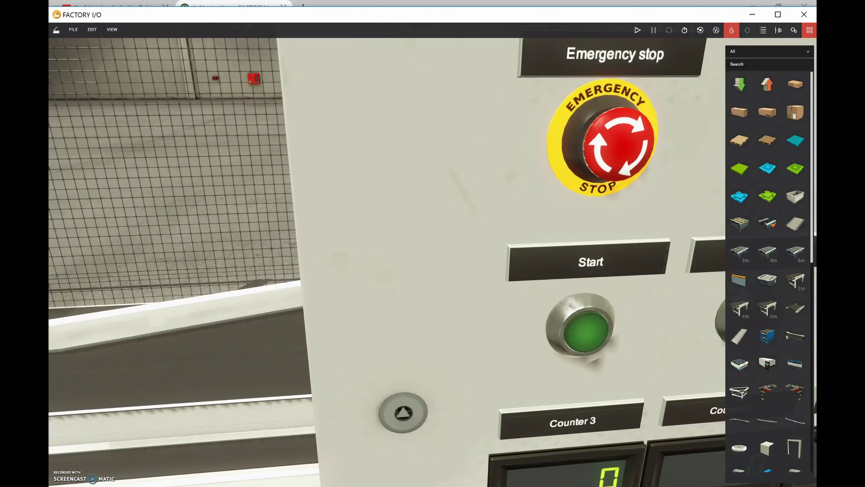
{"action": "key", "text": "s"}
{"action": "key", "text": "s"}
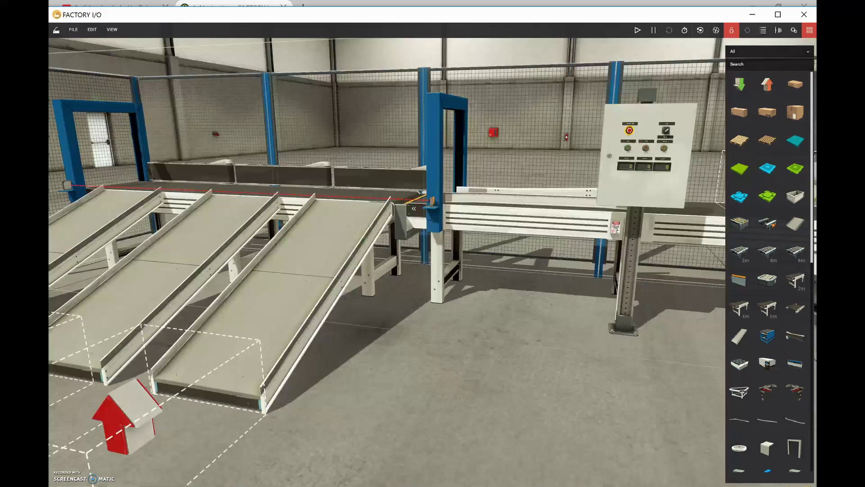
{"action": "right_click_drag", "start_coordinate": [112, 212], "coordinate": [176, 210]}
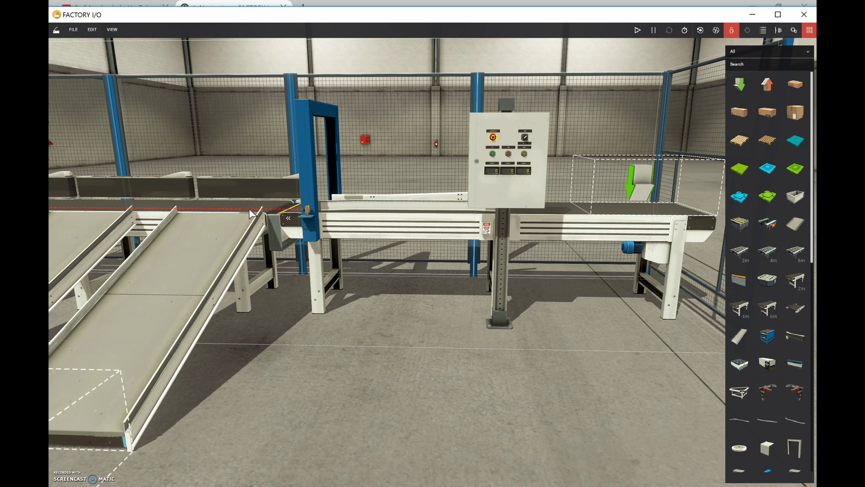
Open the Queue of Items (Counters) sample scene, discarding the unsaved changes to the current scene
{"action": "left_click", "coordinate": [72, 33]}
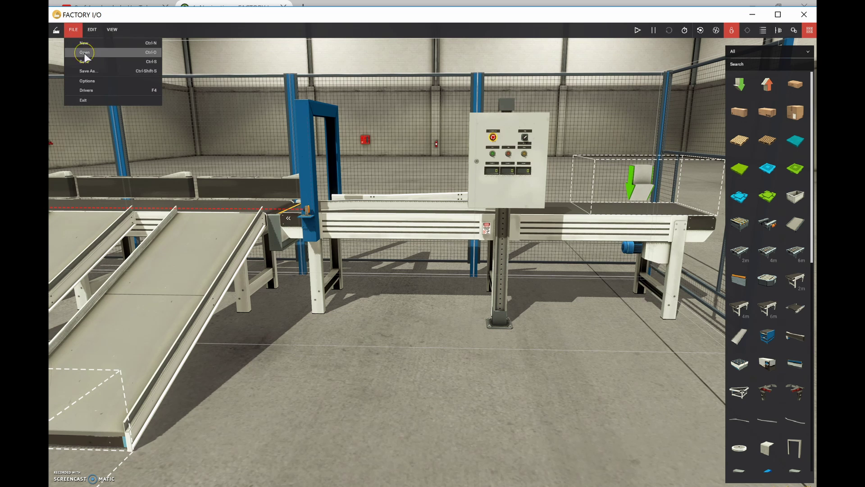
{"action": "left_click", "coordinate": [84, 53]}
{"action": "left_click", "coordinate": [85, 80]}
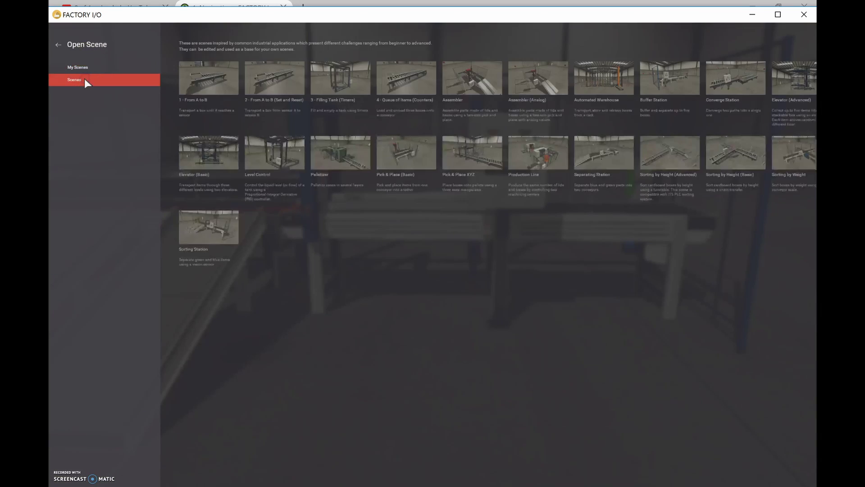
{"action": "left_click", "coordinate": [407, 84]}
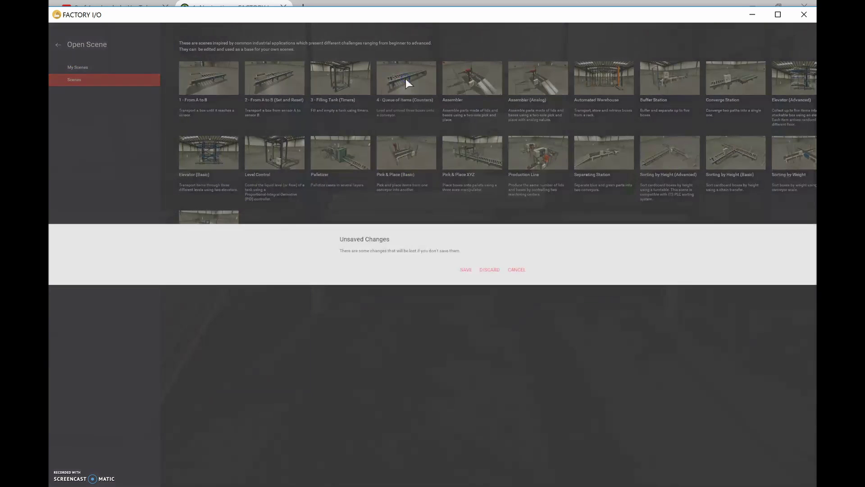
{"action": "left_click", "coordinate": [484, 270]}
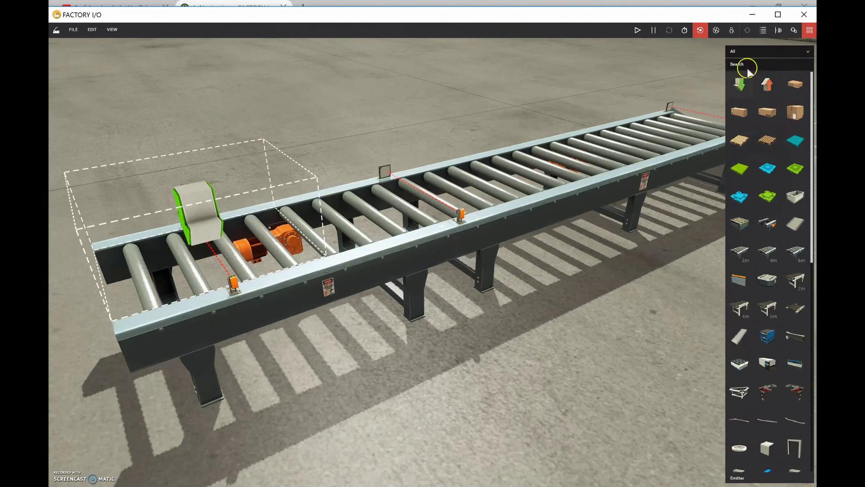
Activate the First Person camera, view the full roller conveyor from a distance, and walk up close to its rollers
{"action": "left_click", "coordinate": [732, 30]}
{"action": "left_click", "coordinate": [314, 116]}
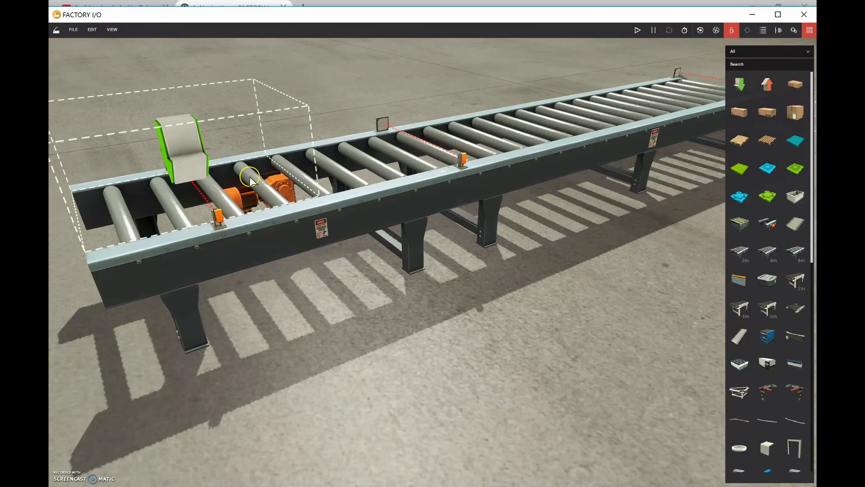
{"action": "right_click_drag", "start_coordinate": [315, 162], "coordinate": [317, 125]}
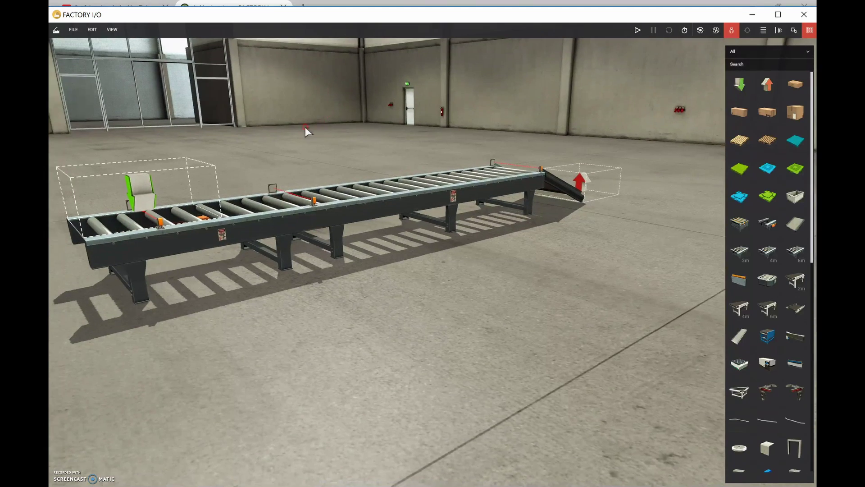
{"action": "scroll", "coordinate": [300, 128], "scroll_direction": "up", "scroll_amount": 2}
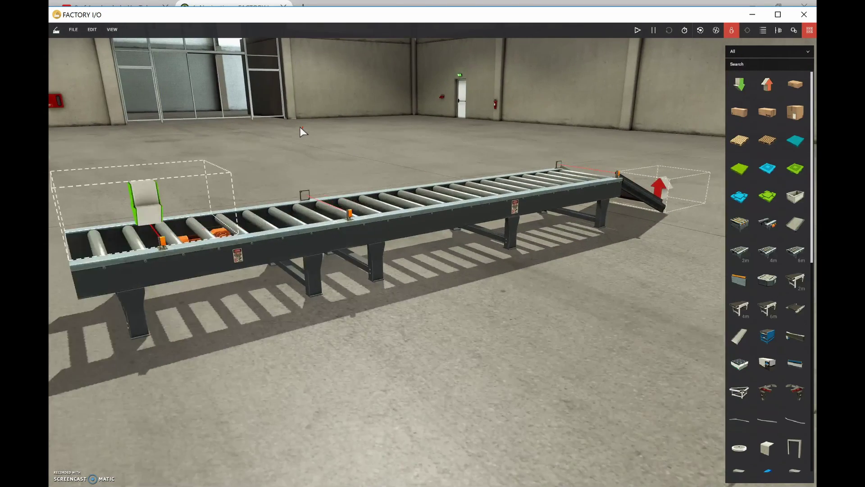
{"action": "scroll", "coordinate": [300, 128], "scroll_direction": "up", "scroll_amount": 5}
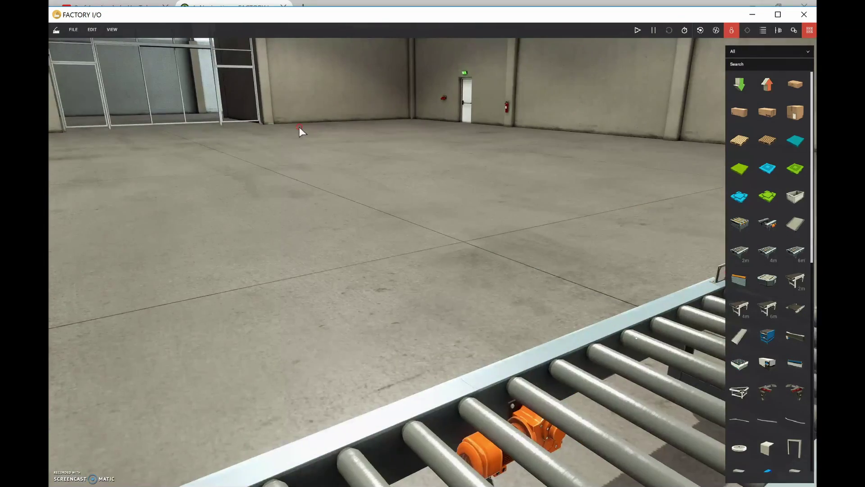
Turn the First Person view from the conveyor toward the glass entrance and back away until emitter and remover are both in view
{"action": "right_click_drag", "start_coordinate": [299, 127], "coordinate": [114, 126]}
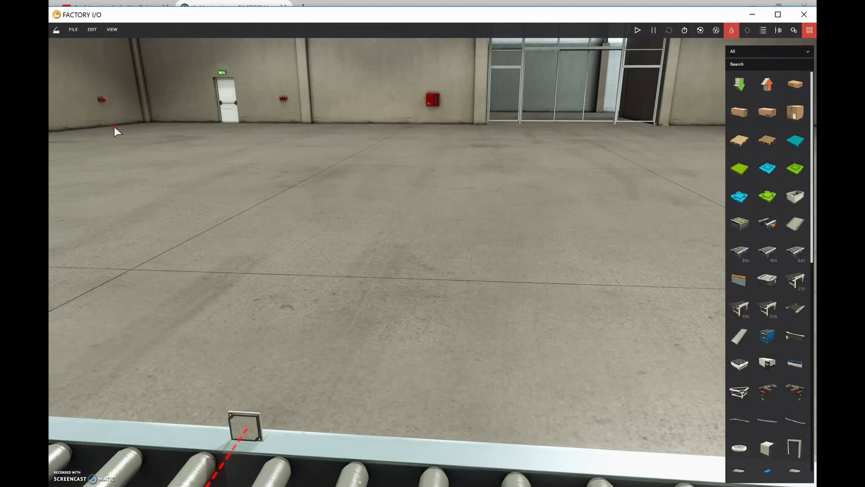
{"action": "scroll", "coordinate": [114, 126], "scroll_direction": "down", "scroll_amount": 5}
{"action": "right_click_drag", "start_coordinate": [121, 120], "coordinate": [174, 109]}
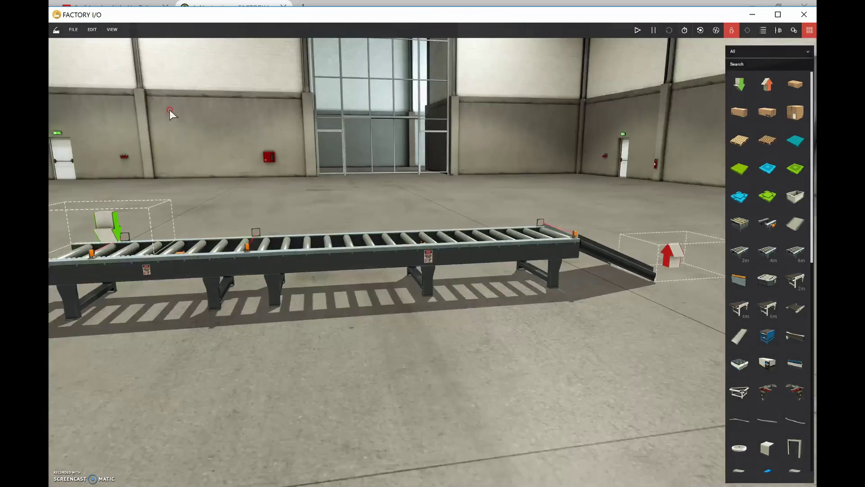
Walk past the roller conveyor onto the open floor toward the glass entrance
{"action": "key", "text": "s"}
{"action": "key", "text": "w"}
{"action": "key", "text": "w"}
{"action": "right_click_drag", "start_coordinate": [170, 110], "coordinate": [149, 112]}
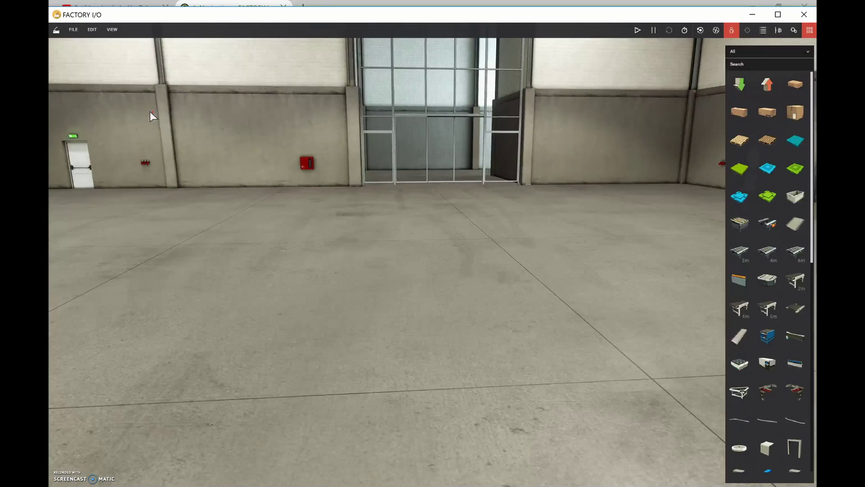
{"action": "key", "text": "c"}
{"action": "key", "text": "d"}
{"action": "key", "text": "w"}
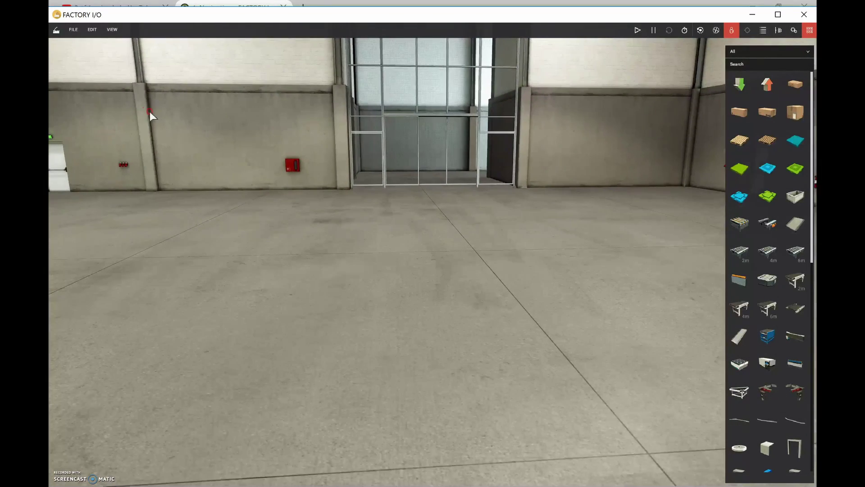
{"action": "scroll", "coordinate": [150, 111], "scroll_direction": "up", "scroll_amount": 2}
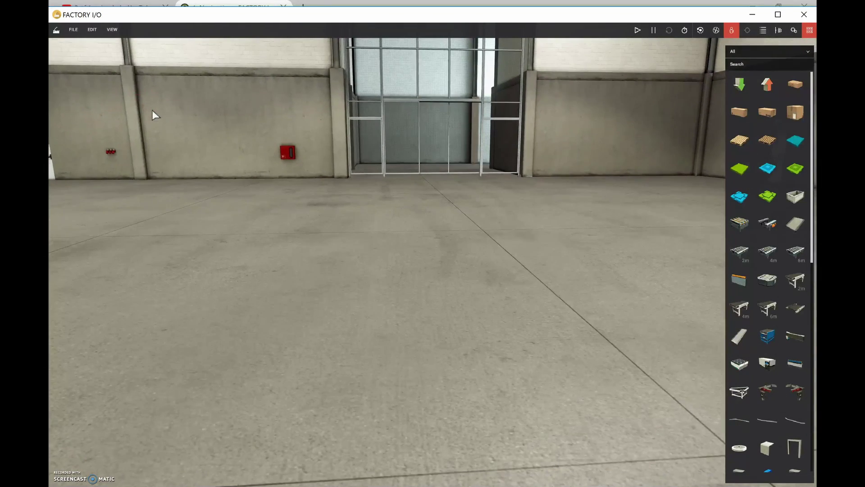
Turn away from the glass entrance and walk across the empty floor, ending with the view facing the wall with the exit door
{"action": "key", "text": "s"}
{"action": "right_click_drag", "start_coordinate": [235, 111], "coordinate": [800, 133]}
{"action": "key", "text": "w"}
{"action": "key", "text": "w"}
{"action": "right_click_drag", "start_coordinate": [453, 147], "coordinate": [696, 303]}
{"action": "right_click_drag", "start_coordinate": [288, 192], "coordinate": [275, 150]}
{"action": "key", "text": "w"}
{"action": "scroll", "coordinate": [276, 149], "scroll_direction": "down", "scroll_amount": 5}
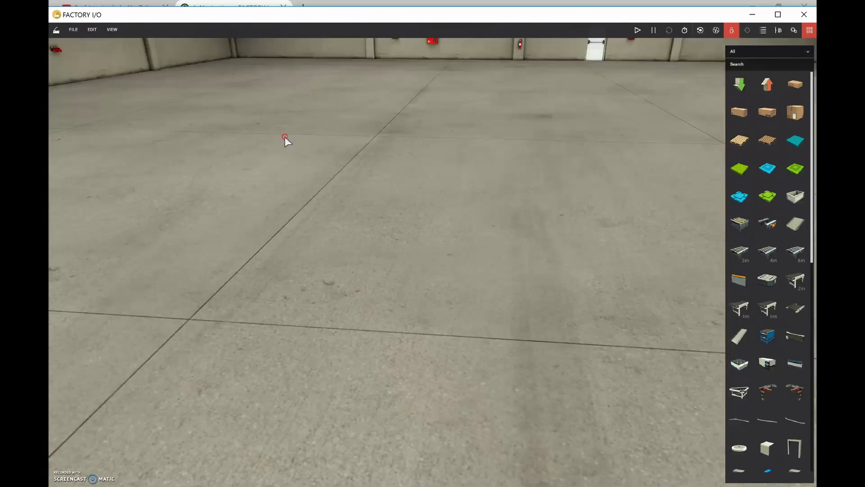
{"action": "right_click_drag", "start_coordinate": [295, 128], "coordinate": [305, 127]}
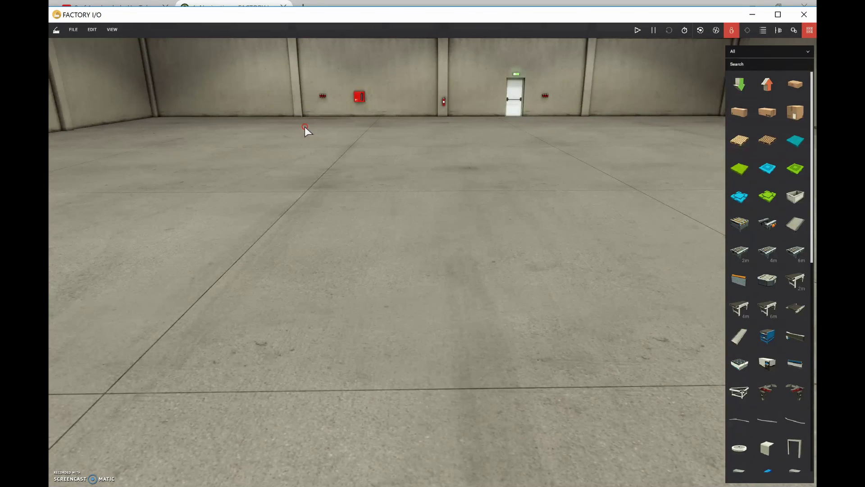
Activate the Orbit camera, rotate the view away from the wall toward the roller conveyor, and center the camera on the conveyor
{"action": "left_click", "coordinate": [701, 30]}
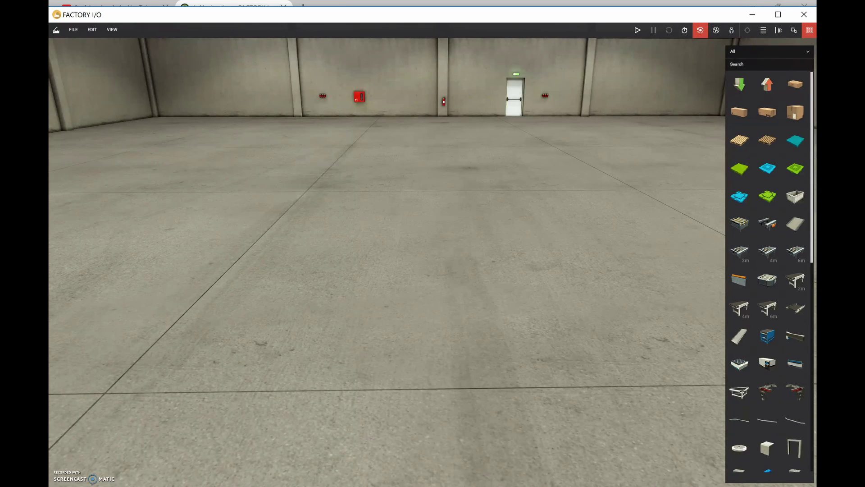
{"action": "right_click_drag", "start_coordinate": [425, 203], "coordinate": [811, 203]}
{"action": "mouse_move", "coordinate": [433, 261]}
{"action": "right_mouse_down"}
{"action": "mouse_move", "coordinate": [458, 261]}
{"action": "mouse_move", "coordinate": [389, 260]}
{"action": "mouse_move", "coordinate": [419, 258]}
{"action": "right_mouse_up"}
{"action": "left_click", "coordinate": [422, 166]}
{"action": "right_click", "coordinate": [421, 167]}
{"action": "double_click", "coordinate": [418, 170]}
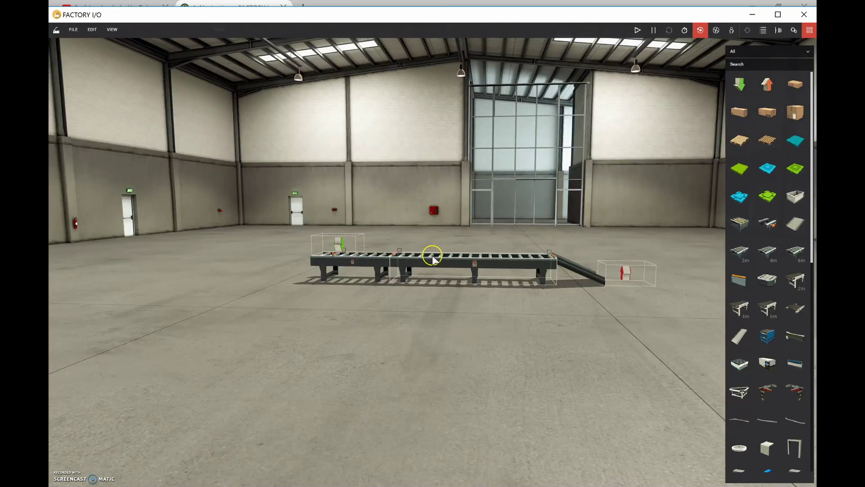
Zoom in on the roller conveyor and back out, and orbit around it until the whole line and the glass entrance are in view
{"action": "mouse_move", "coordinate": [433, 258]}
{"action": "right_mouse_down"}
{"action": "mouse_move", "coordinate": [595, 260]}
{"action": "mouse_move", "coordinate": [441, 261]}
{"action": "right_mouse_up"}
{"action": "scroll", "coordinate": [439, 260], "scroll_direction": "up", "scroll_amount": 5}
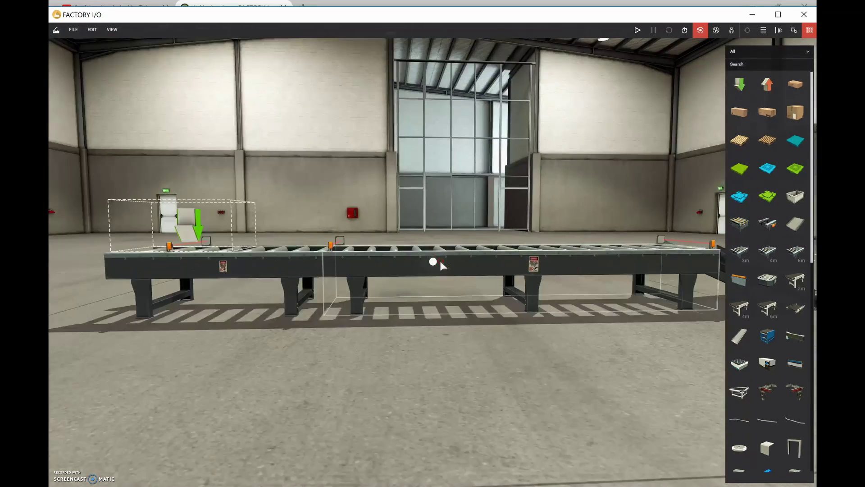
{"action": "scroll", "coordinate": [433, 261], "scroll_direction": "down", "scroll_amount": 6}
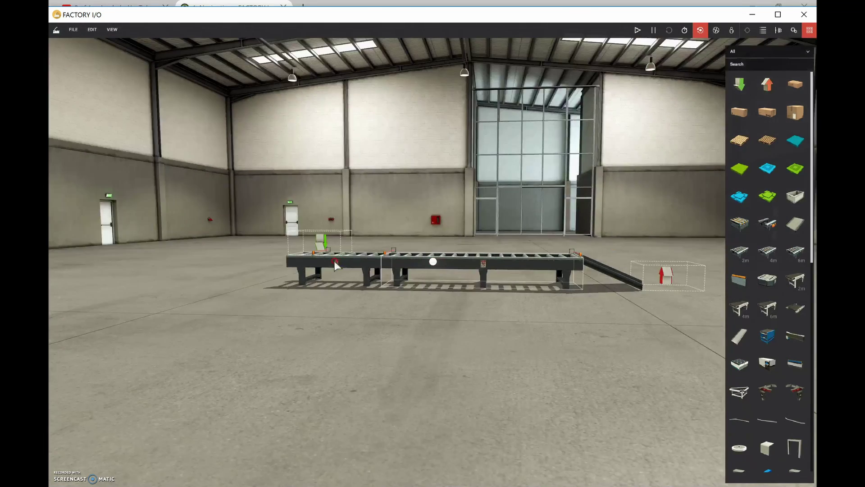
{"action": "right_click_drag", "start_coordinate": [431, 261], "coordinate": [620, 121]}
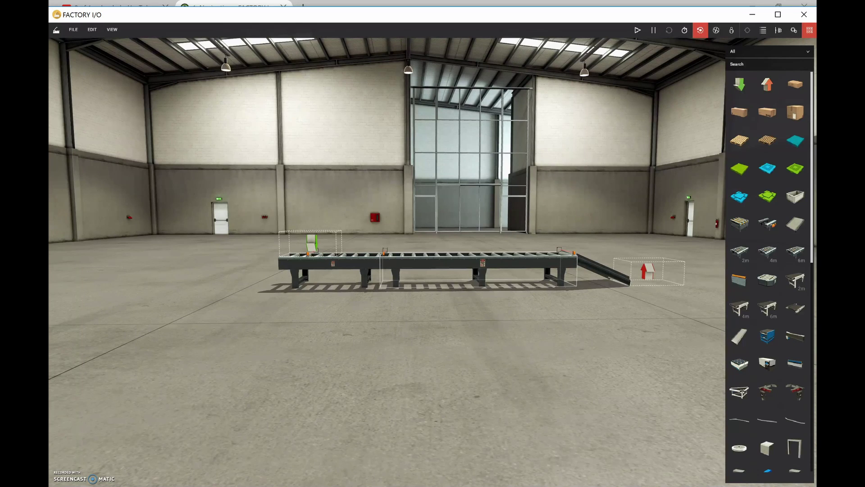
Check the control table in the Navigating documentation, and back in FACTORY I/O browse the built-in sample scenes available to open
{"action": "key", "text": "alt+Tab"}
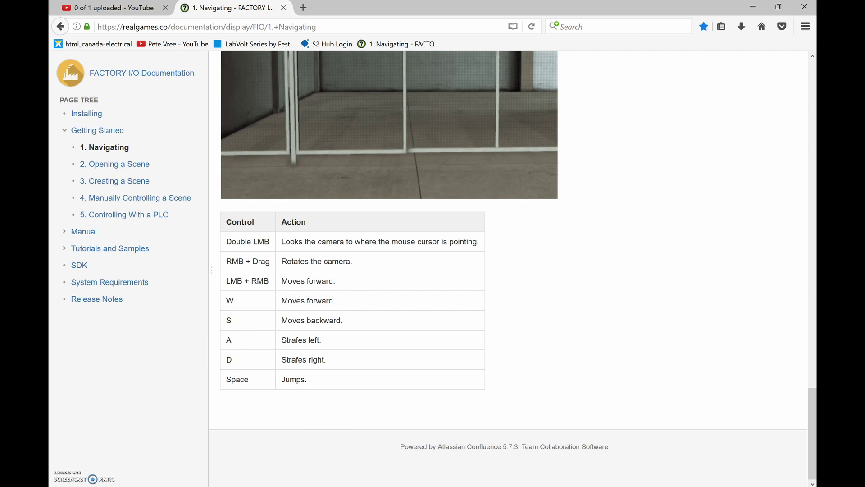
{"action": "key", "text": "alt+Tab"}
{"action": "left_click", "coordinate": [72, 30]}
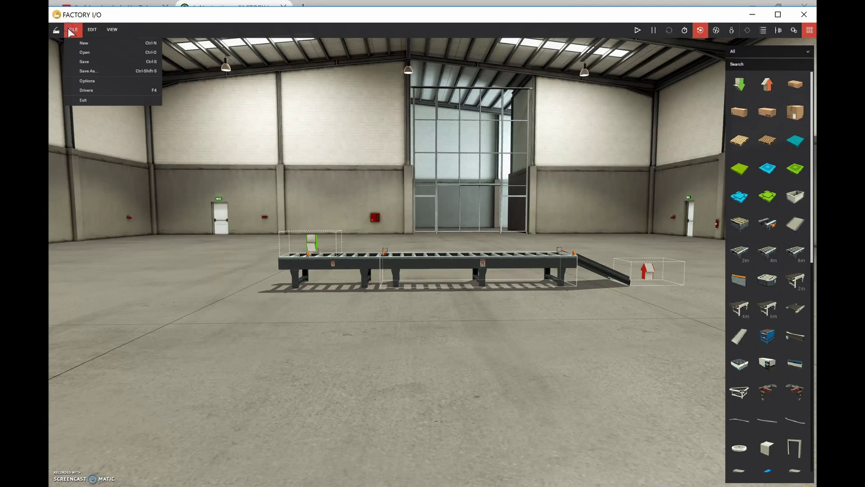
{"action": "left_click", "coordinate": [78, 53]}
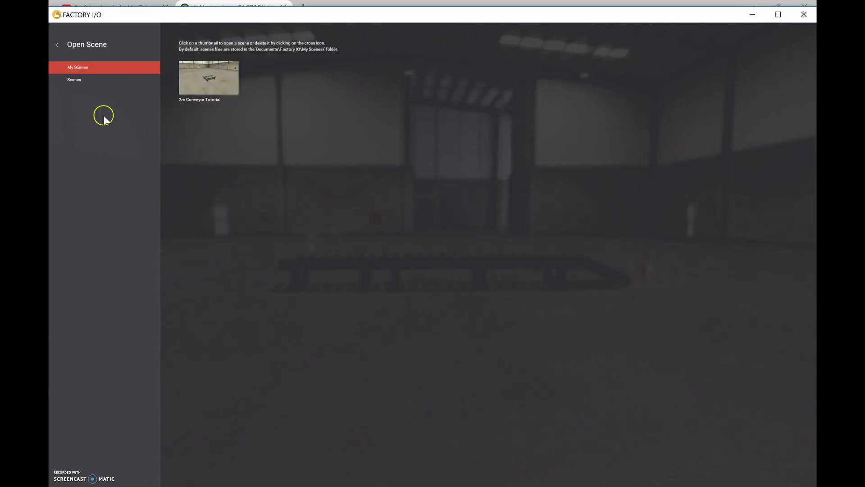
{"action": "left_click", "coordinate": [72, 80]}
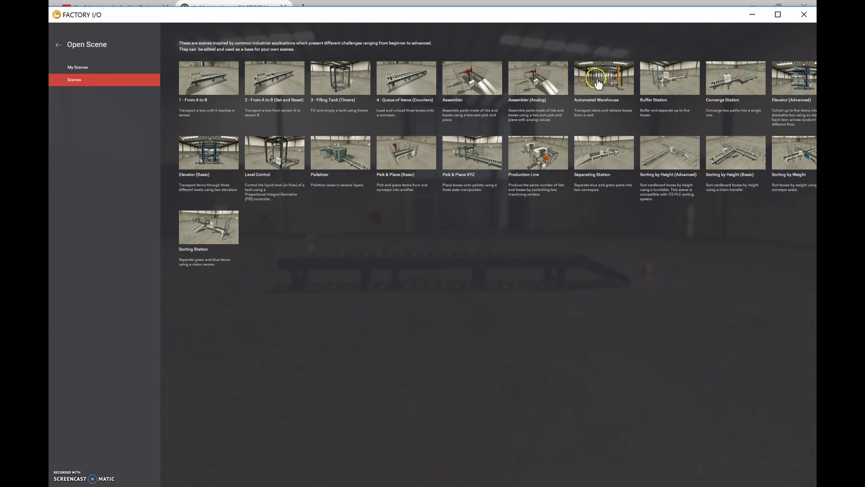
{"action": "left_click", "coordinate": [558, 181]}
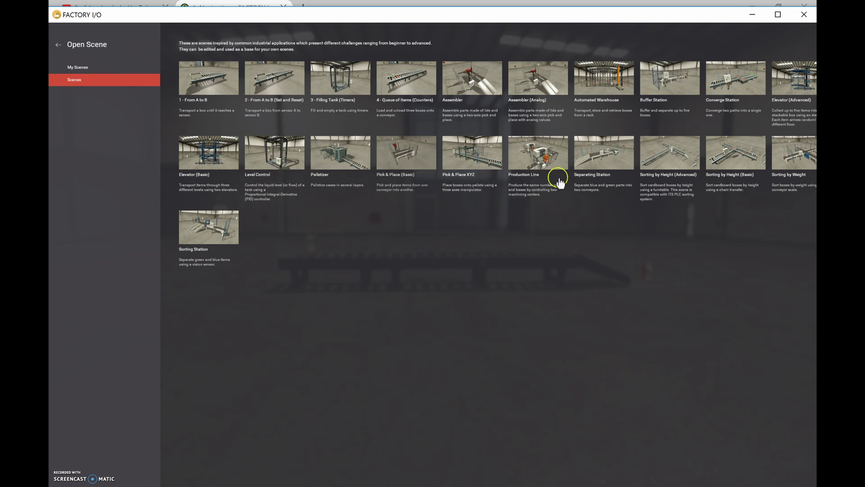
{"action": "left_click", "coordinate": [689, 173]}
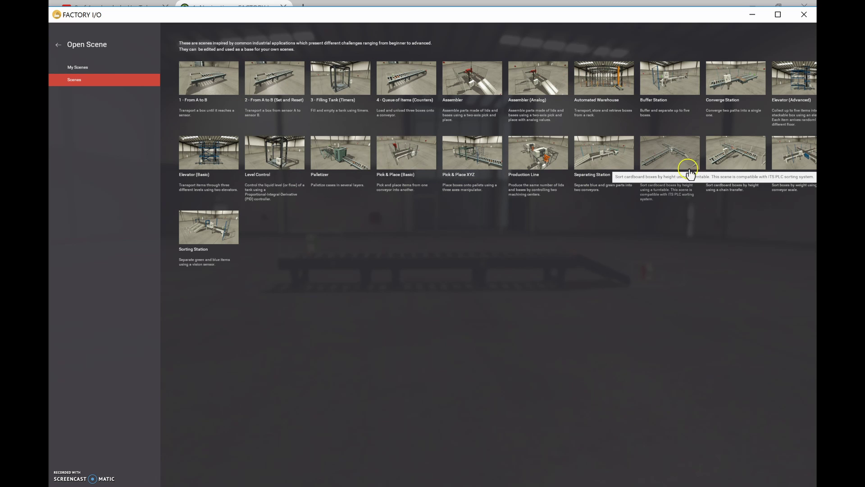